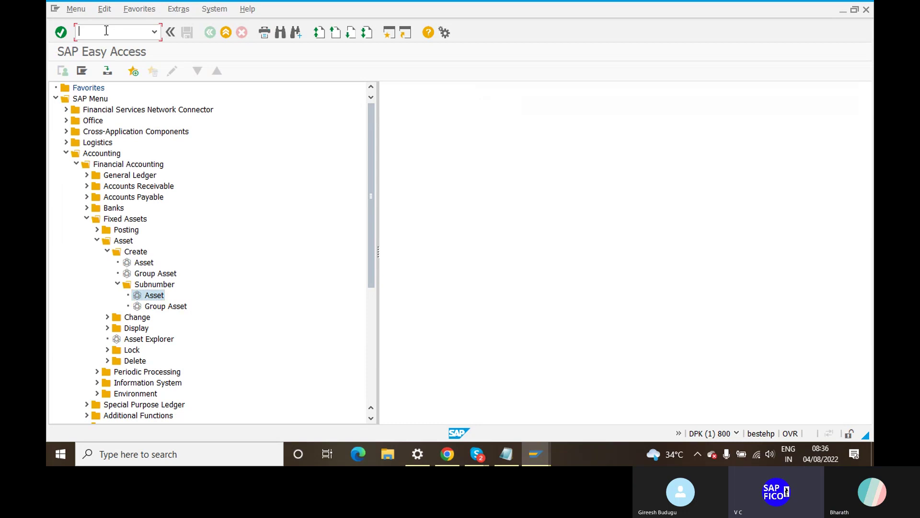
Open transaction ABUMN for asset transfer within the company code and set the document date to 04.08.2022
{"action": "type", "text": "ABUMN"}
{"action": "key", "text": "Return"}
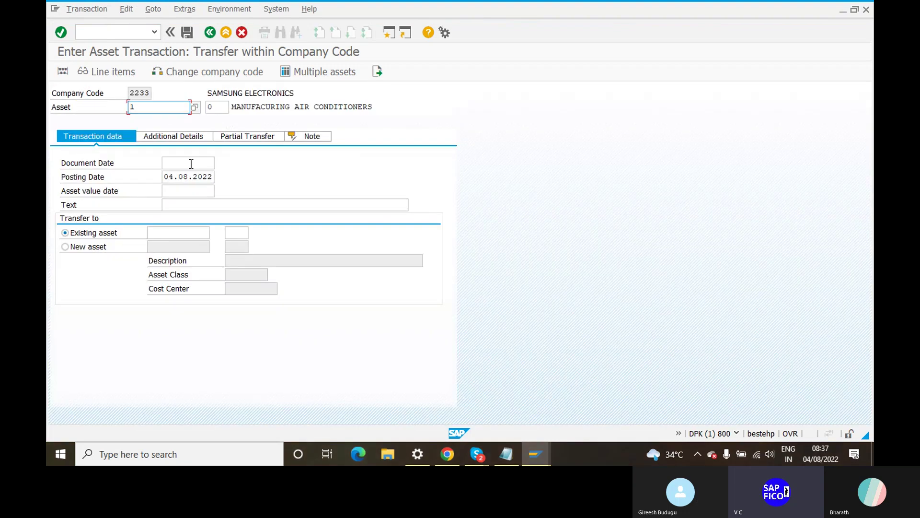
{"action": "left_click", "coordinate": [189, 163]}
{"action": "type", "text": "0"}
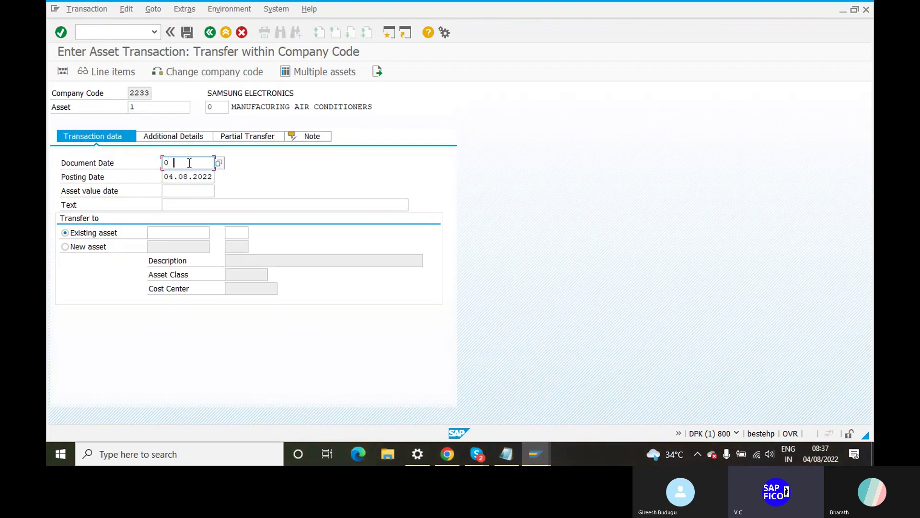
{"action": "type", "text": "4.08.2022"}
{"action": "left_click", "coordinate": [192, 191]}
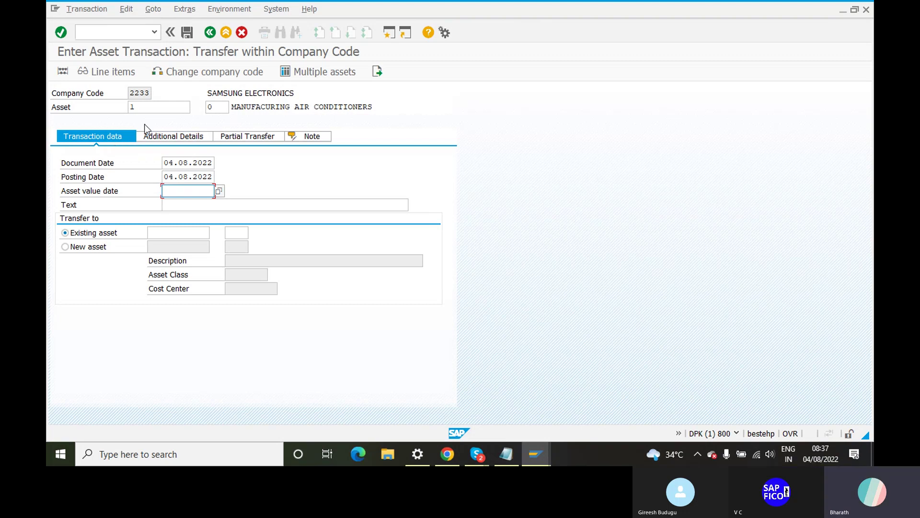
Select asset 1 with subnumber 1 from the value list as the asset to transfer from
{"action": "left_click", "coordinate": [151, 106]}
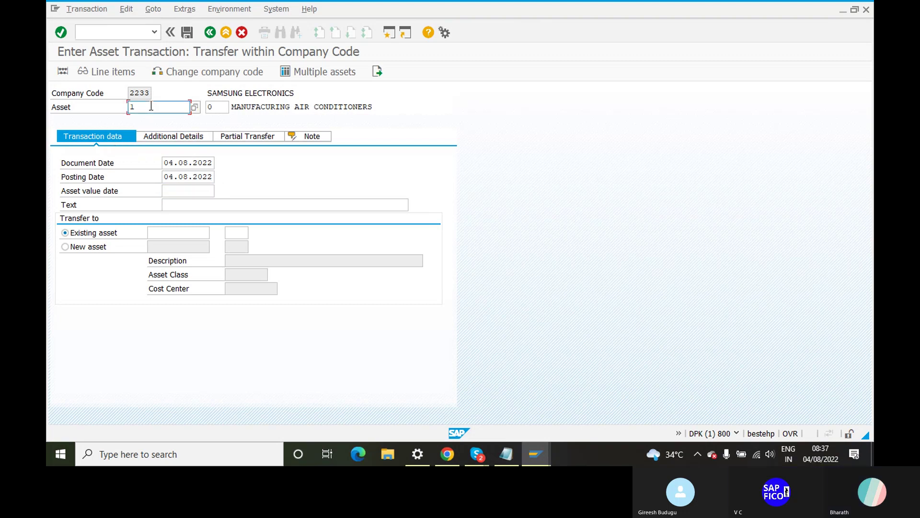
{"action": "left_click", "coordinate": [195, 108]}
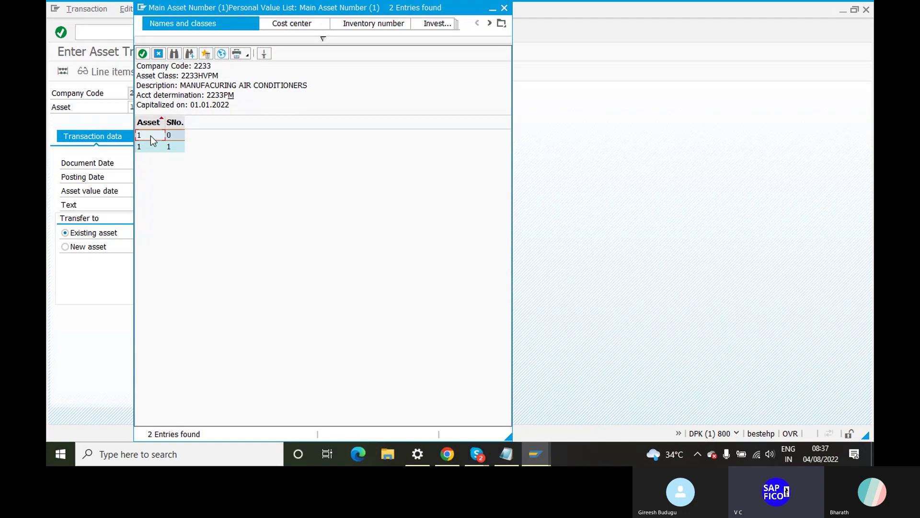
{"action": "left_click", "coordinate": [171, 135]}
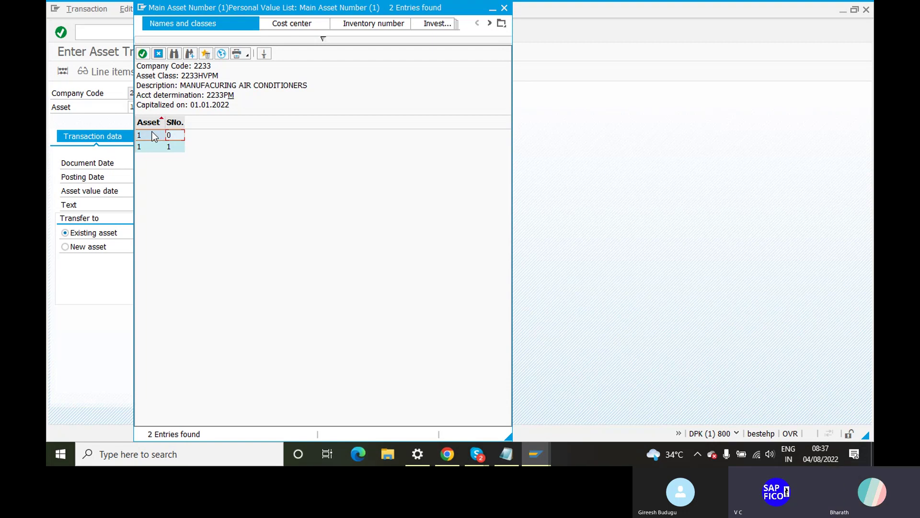
{"action": "left_click", "coordinate": [178, 147]}
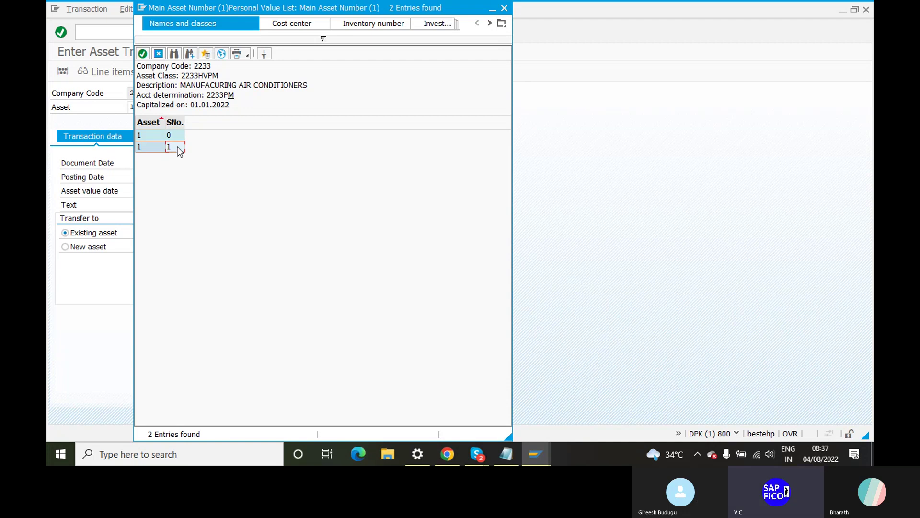
{"action": "double_click", "coordinate": [177, 147]}
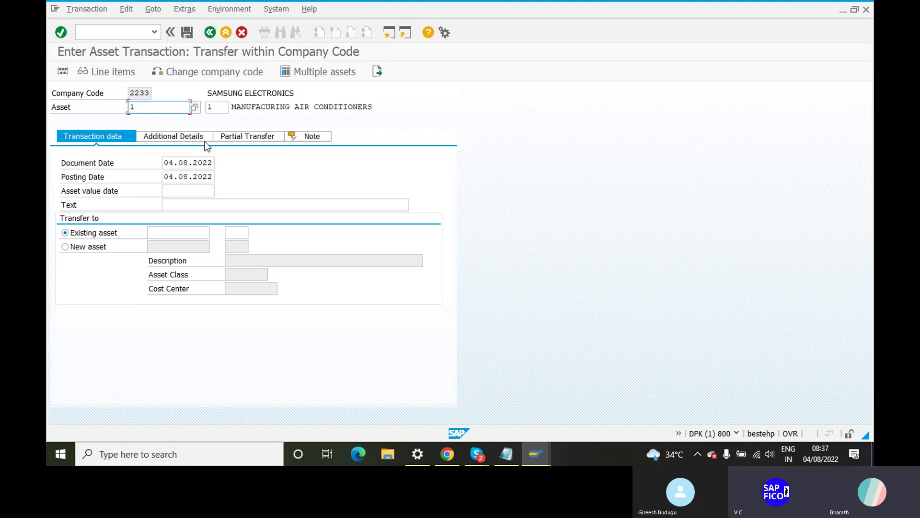
{"action": "left_click", "coordinate": [195, 110]}
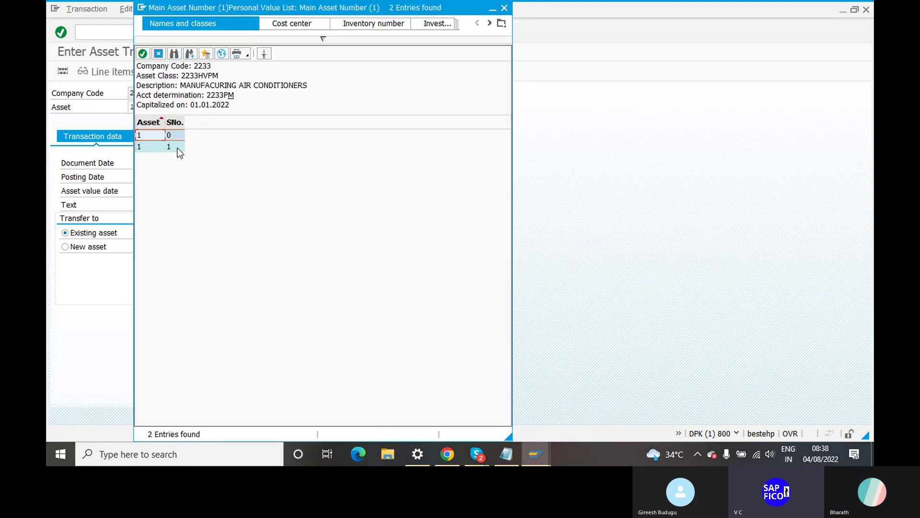
{"action": "left_click", "coordinate": [177, 148]}
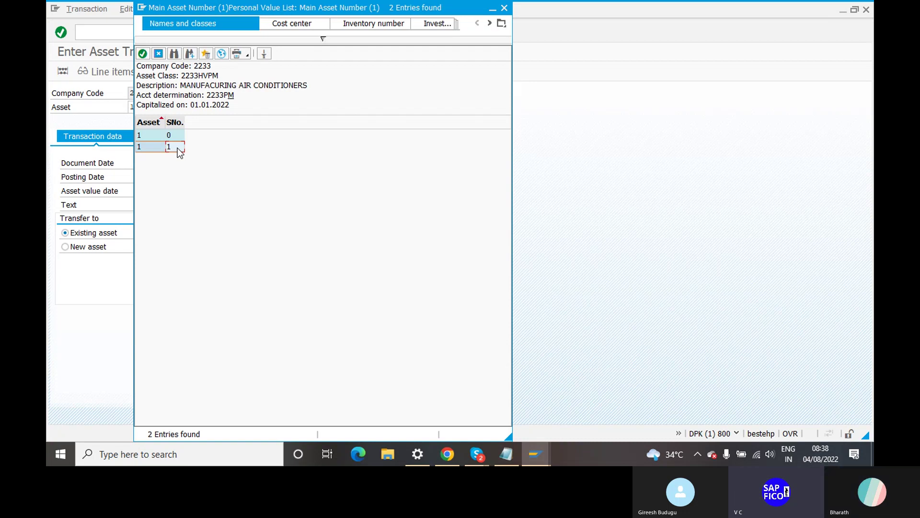
{"action": "double_click", "coordinate": [177, 148]}
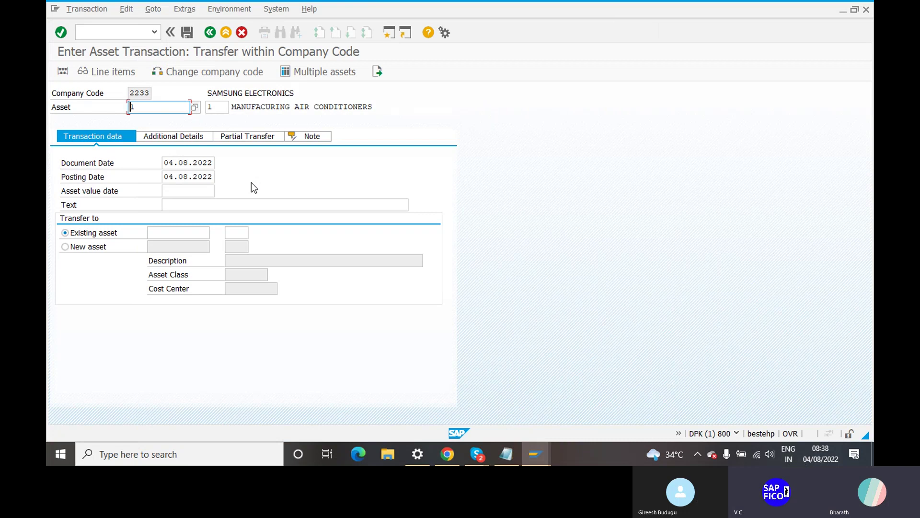
Set the asset value date to 04.08.2022 and enter the text "TRANSFER OF ASSET 1-1"
{"action": "left_click", "coordinate": [185, 191]}
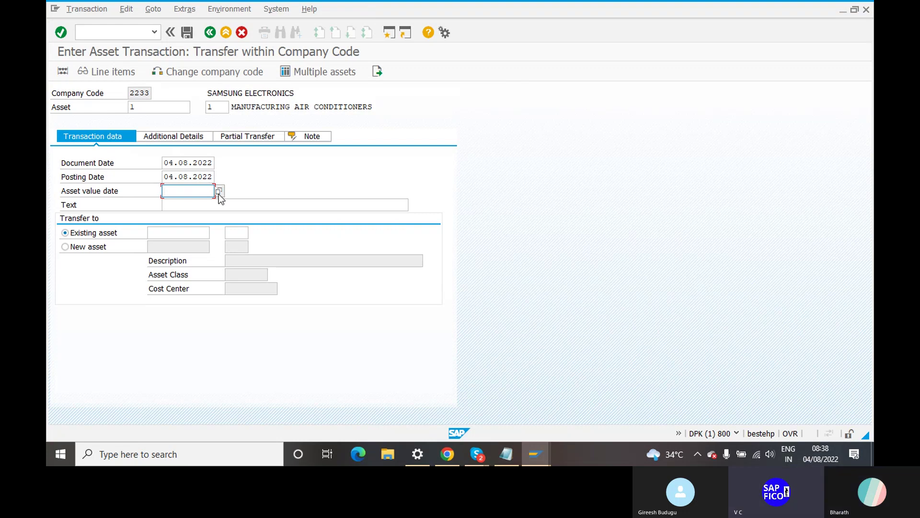
{"action": "type", "text": "04.08.2022"}
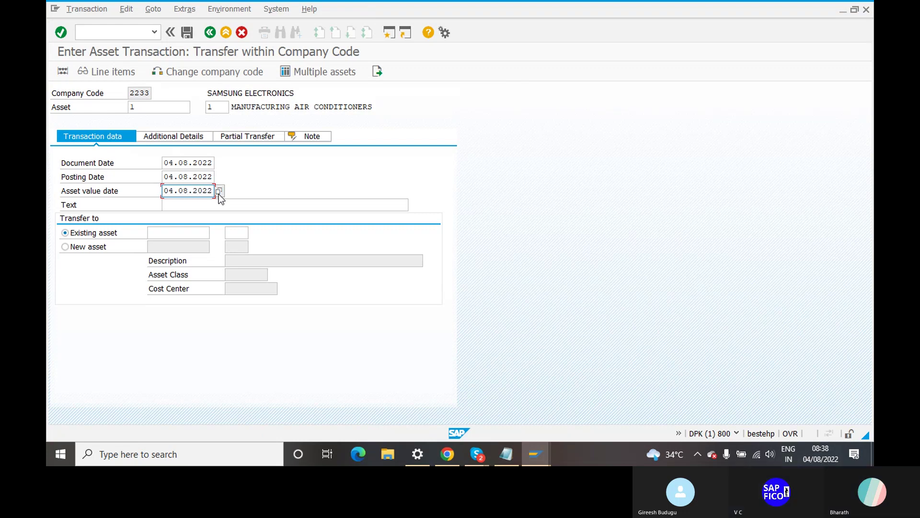
{"action": "left_click", "coordinate": [238, 203]}
{"action": "type", "text": "TRA"}
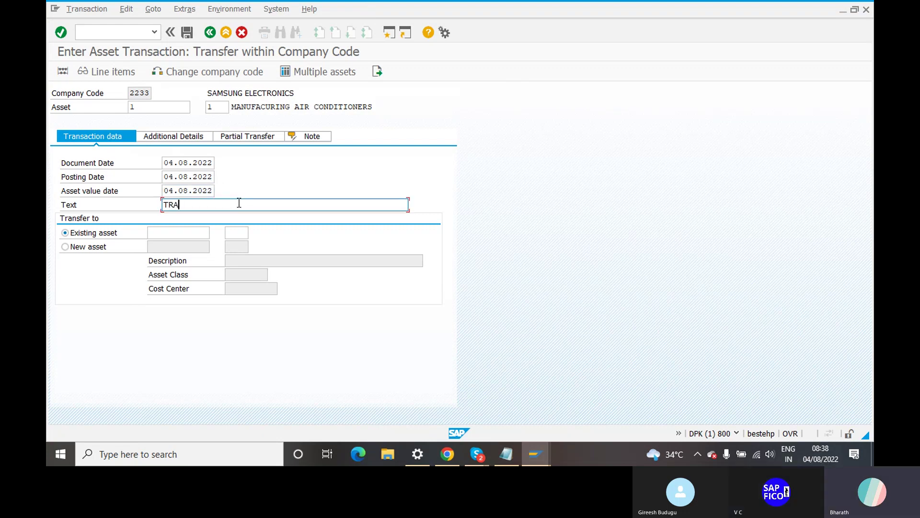
{"action": "type", "text": "NSFER"}
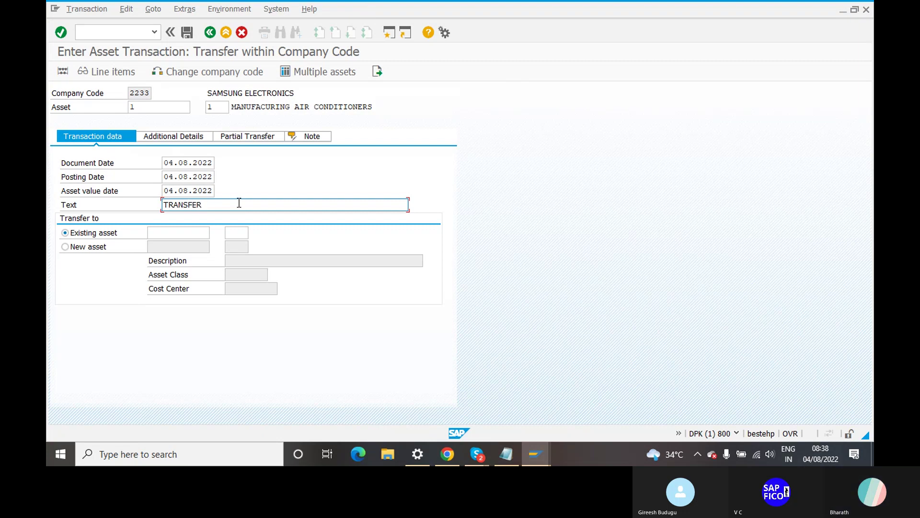
{"action": "type", "text": " OF ASSET 1-1"}
Choose existing asset 1, subnumber 1 as the transfer target and set the sending asset's subnumber to 0
{"action": "left_click", "coordinate": [182, 233]}
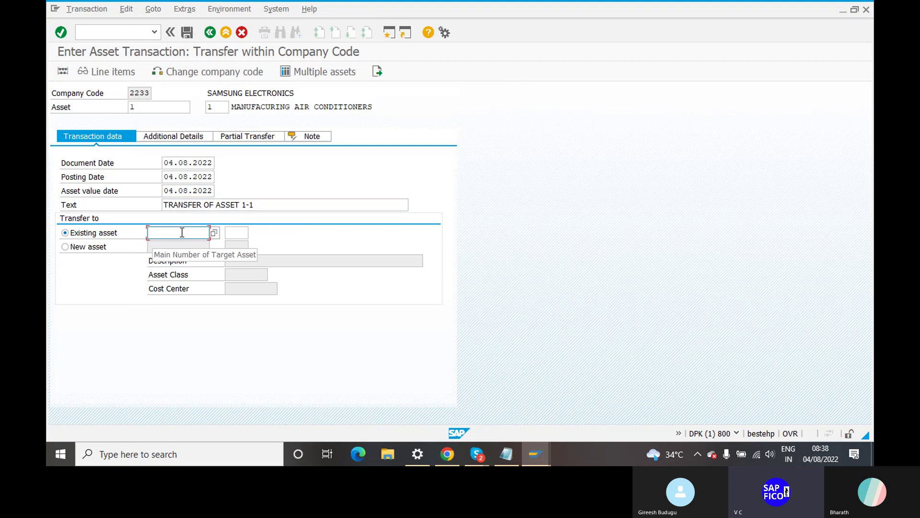
{"action": "left_click", "coordinate": [214, 232]}
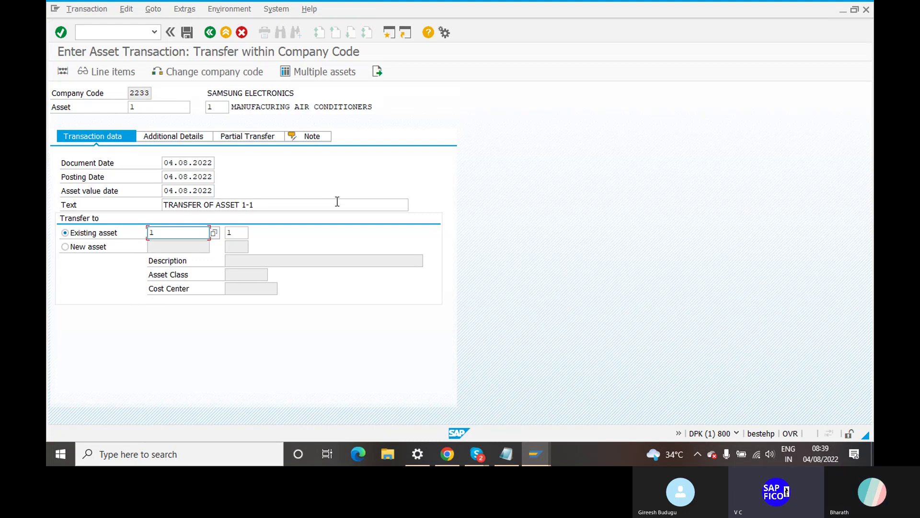
{"action": "left_click", "coordinate": [182, 105]}
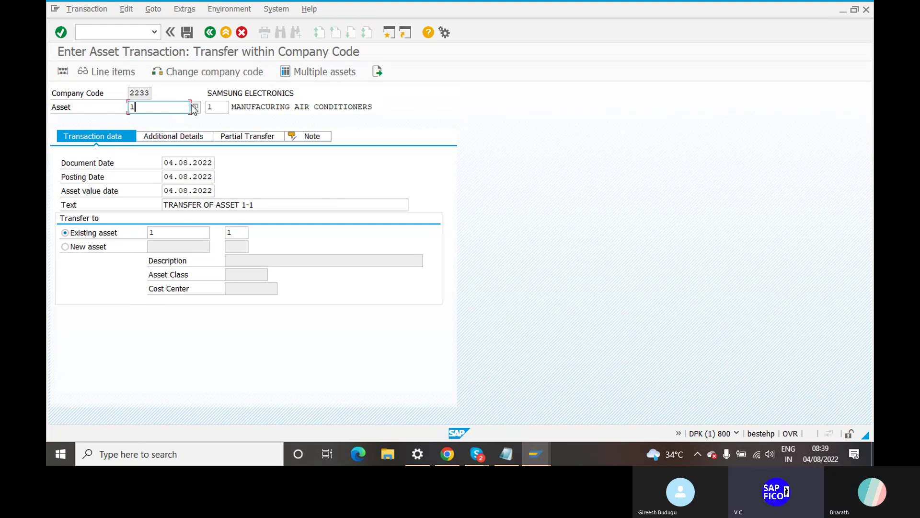
{"action": "left_click", "coordinate": [217, 107]}
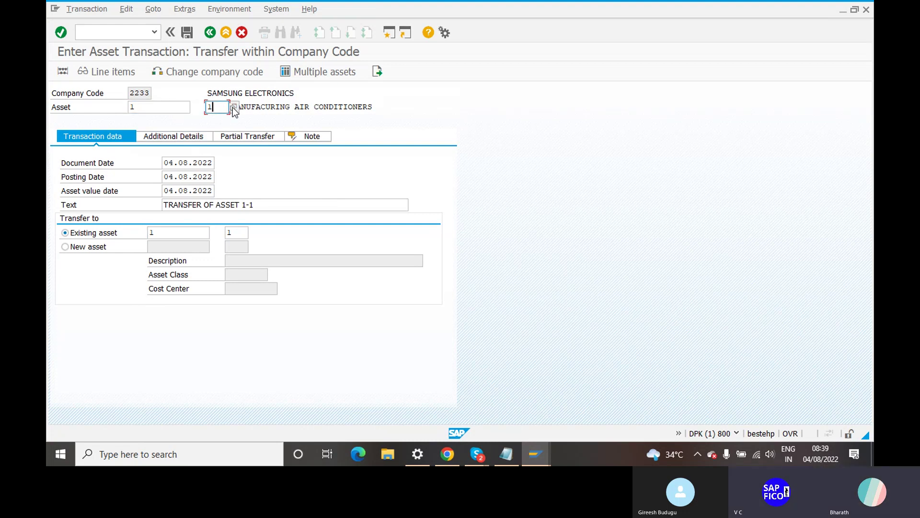
{"action": "left_click", "coordinate": [240, 106]}
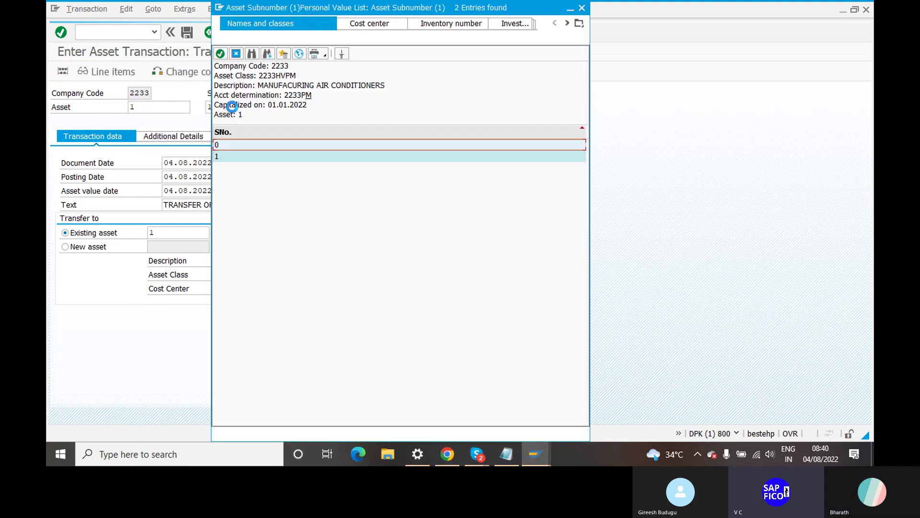
{"action": "double_click", "coordinate": [230, 146]}
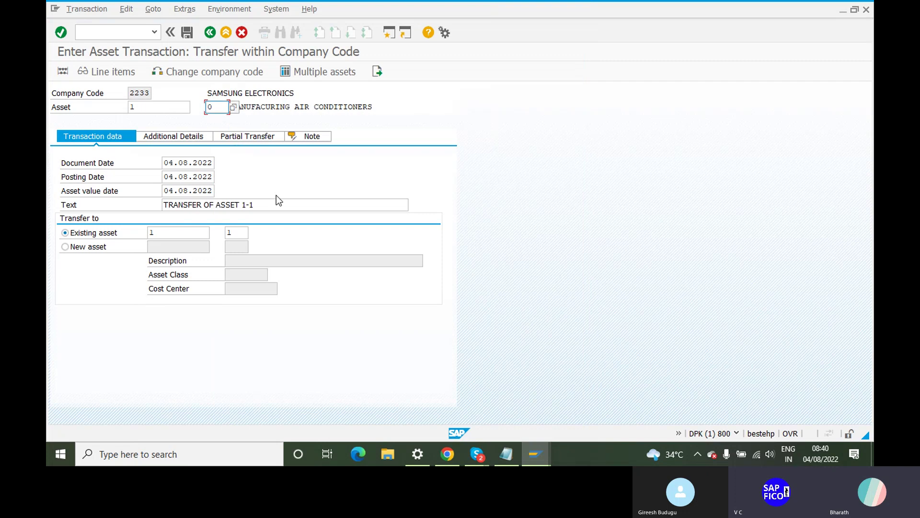
{"action": "left_click", "coordinate": [239, 233]}
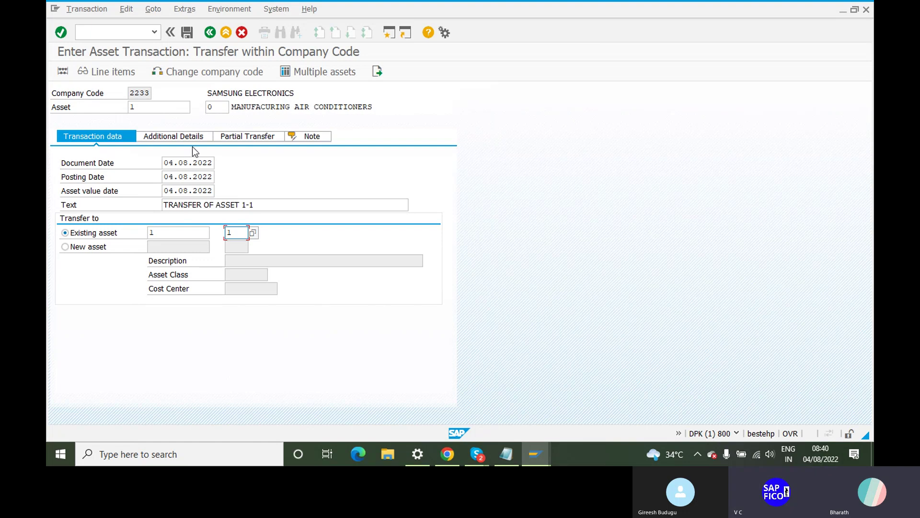
Set the document type to AA (Asset posting) in the additional details of the transfer
{"action": "left_click", "coordinate": [183, 137]}
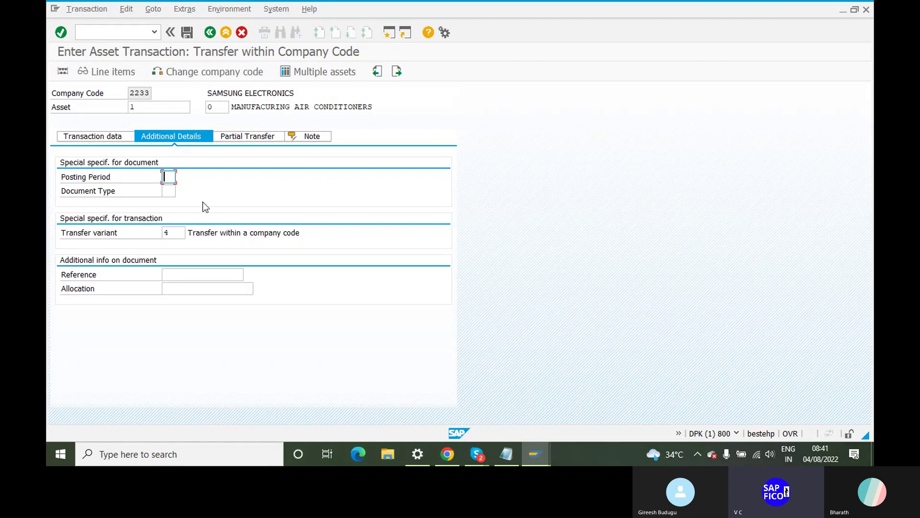
{"action": "left_click", "coordinate": [169, 190]}
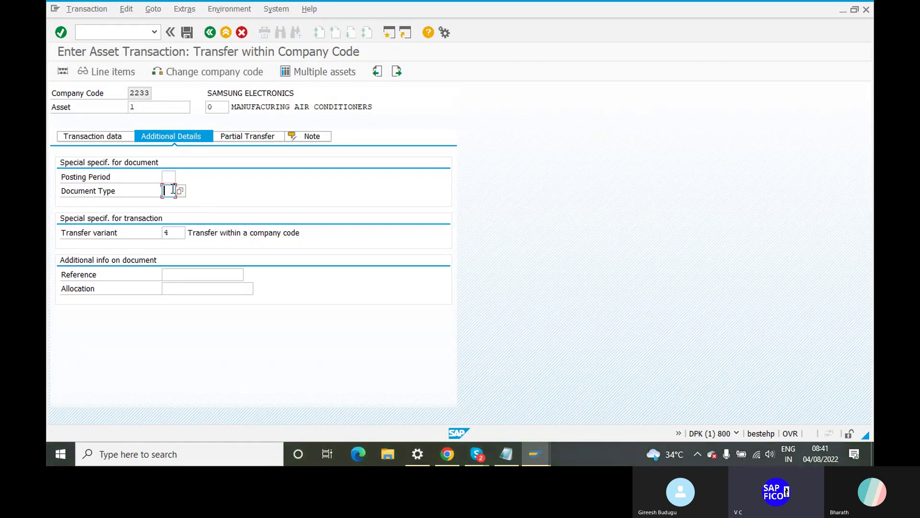
{"action": "left_click", "coordinate": [182, 191]}
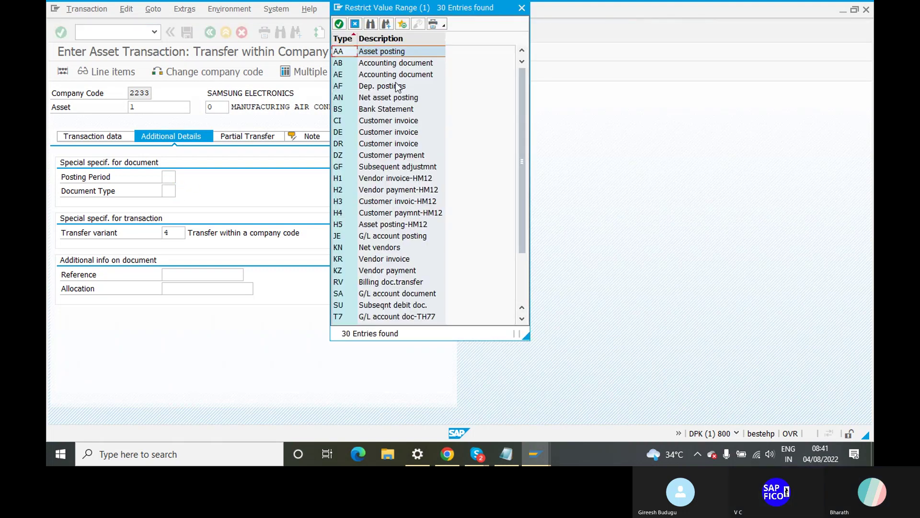
{"action": "left_click", "coordinate": [393, 52]}
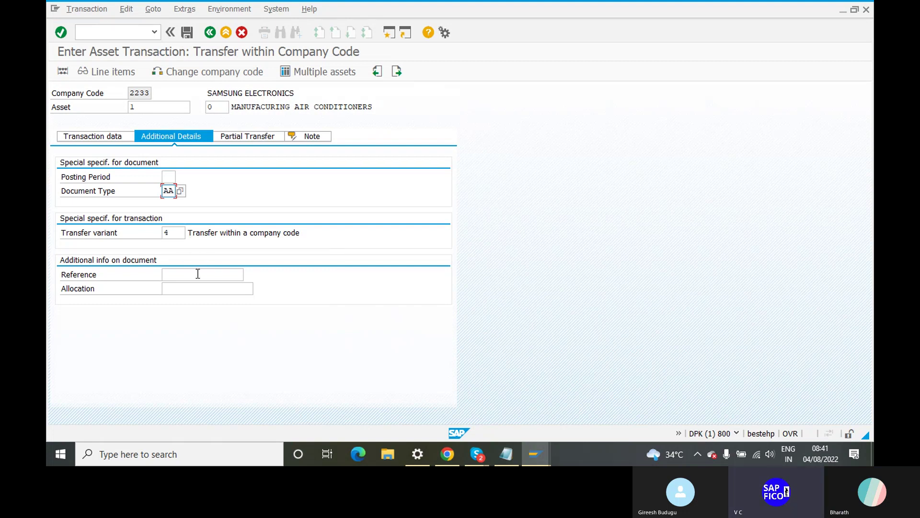
{"action": "left_click", "coordinate": [175, 234]}
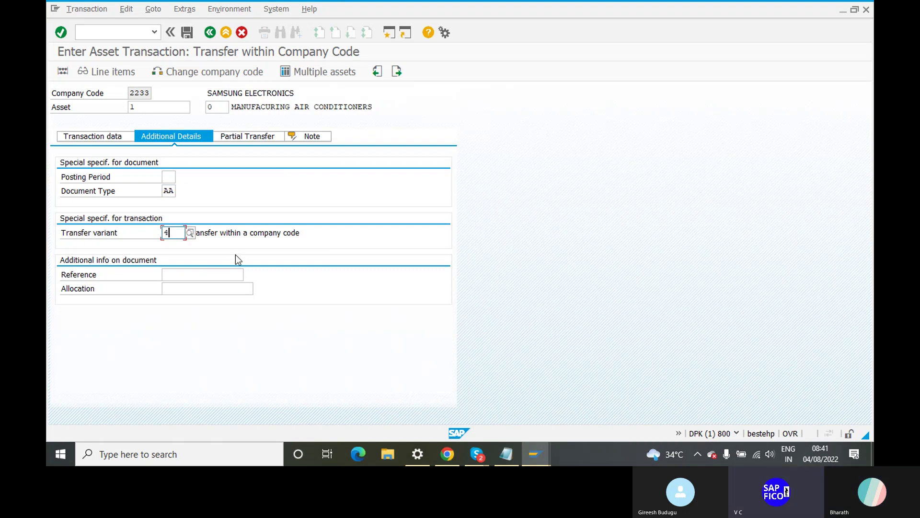
Specify a partial transfer with a posted amount of 25000, related to current-year acquisitions
{"action": "left_click", "coordinate": [253, 136]}
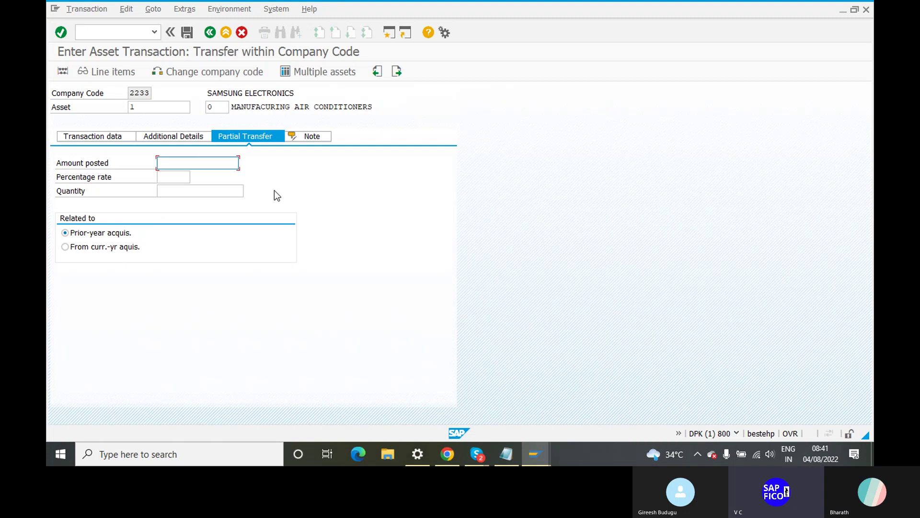
{"action": "type", "text": "25000"}
{"action": "key", "text": "Tab"}
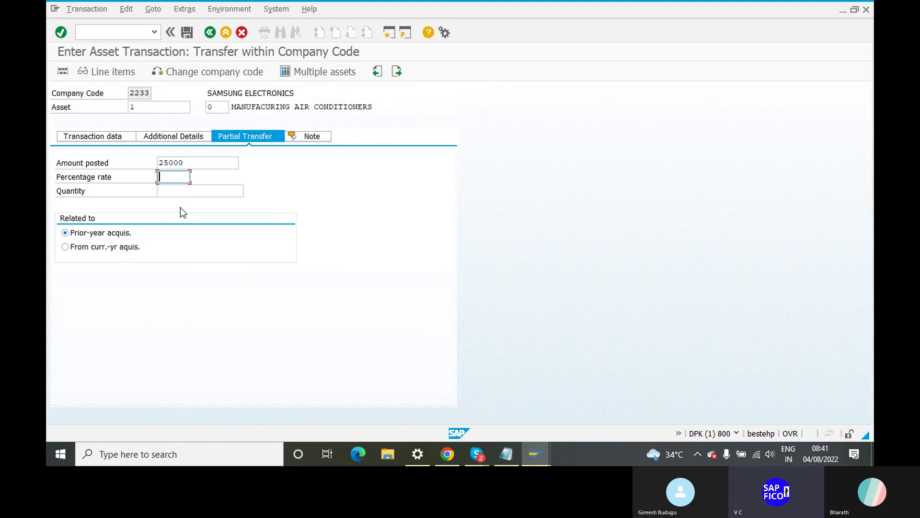
{"action": "left_click", "coordinate": [107, 254]}
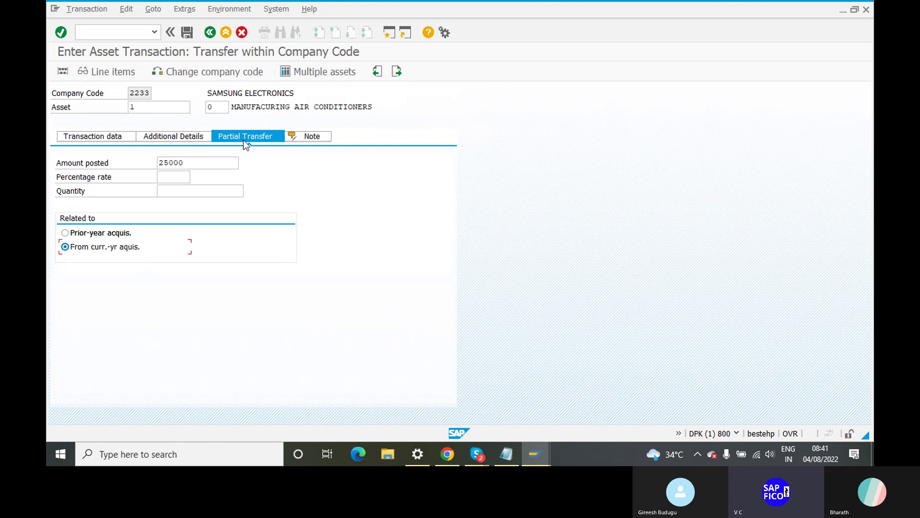
Simulate the asset transfer posting to check its line items, and save the document
{"action": "left_click", "coordinate": [102, 10]}
{"action": "mouse_move", "coordinate": [126, 10]}
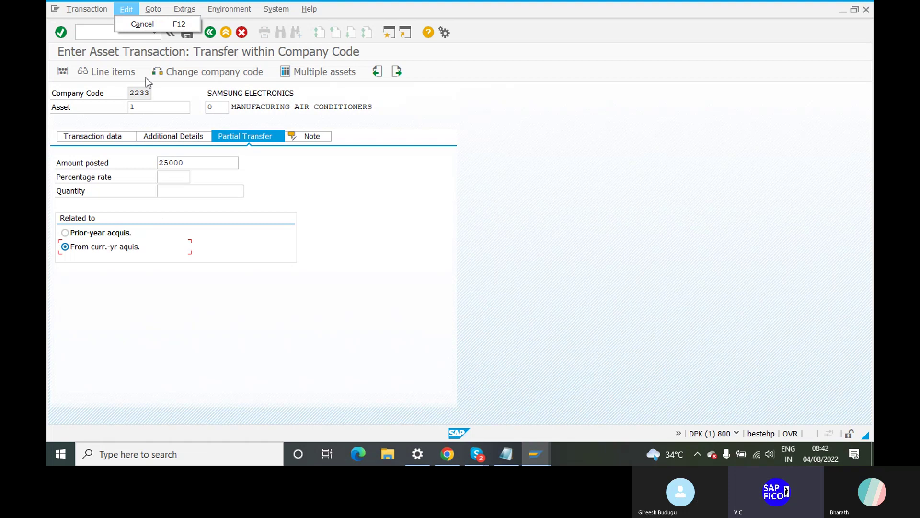
{"action": "left_click", "coordinate": [383, 165]}
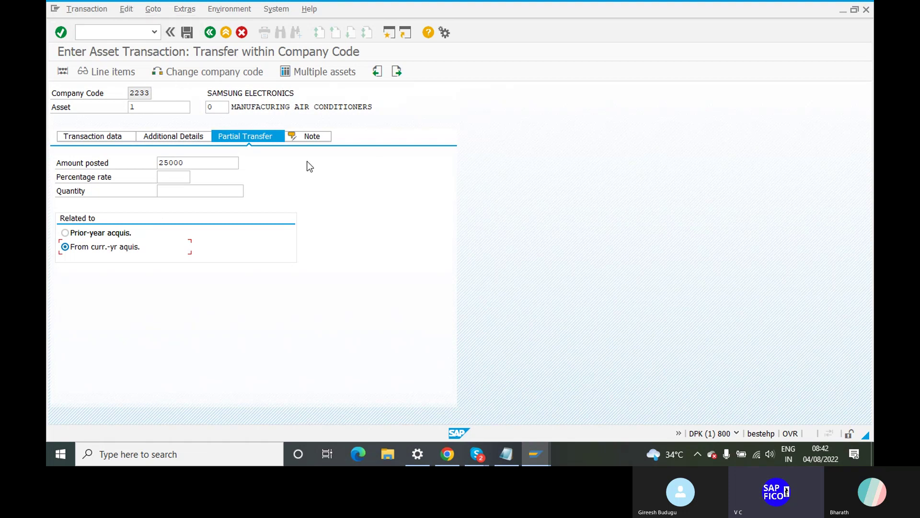
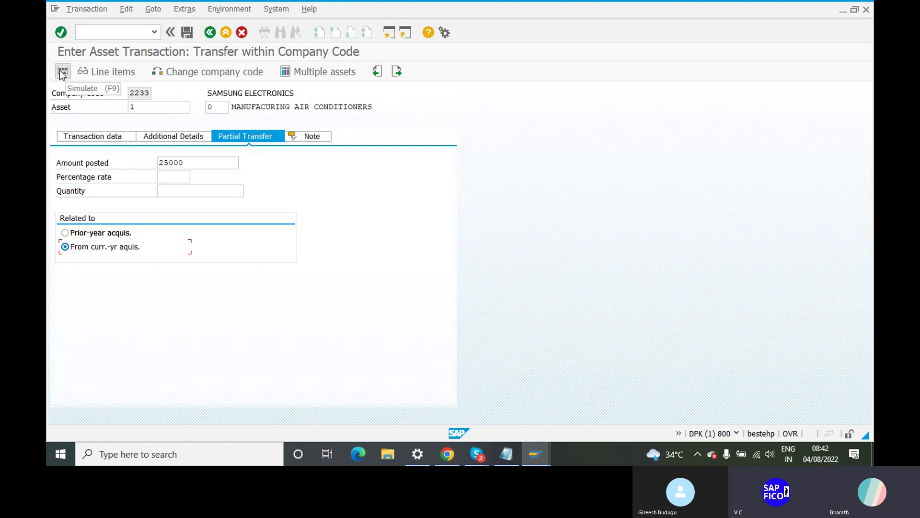
{"action": "left_click", "coordinate": [62, 73]}
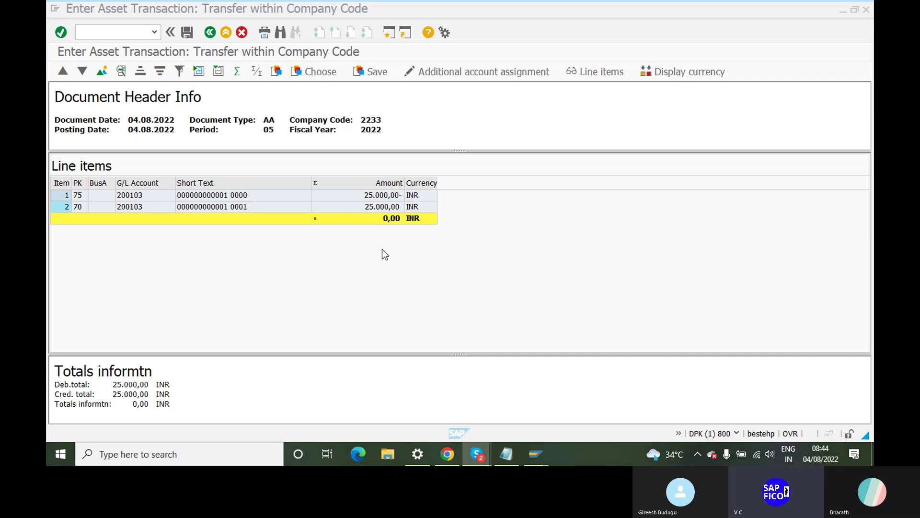
{"action": "left_click", "coordinate": [187, 32]}
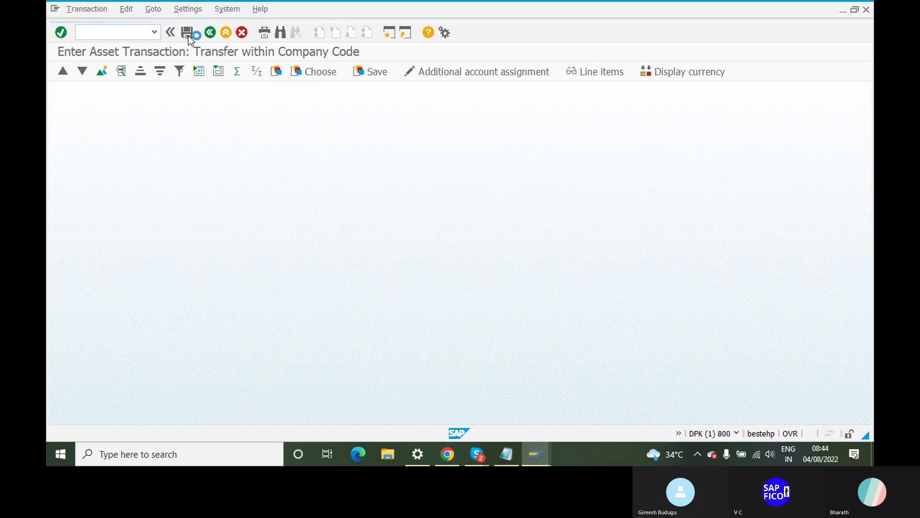
Switch to the asset notes in Notepad and add "(104)" after ABUMN in the TRANSFER OF ASSET entry
{"action": "left_click", "coordinate": [82, 9]}
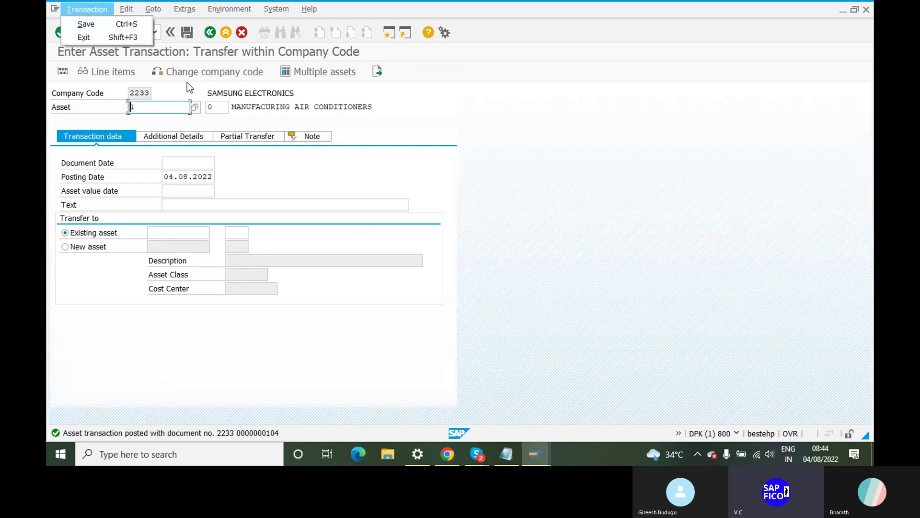
{"action": "left_click", "coordinate": [341, 205]}
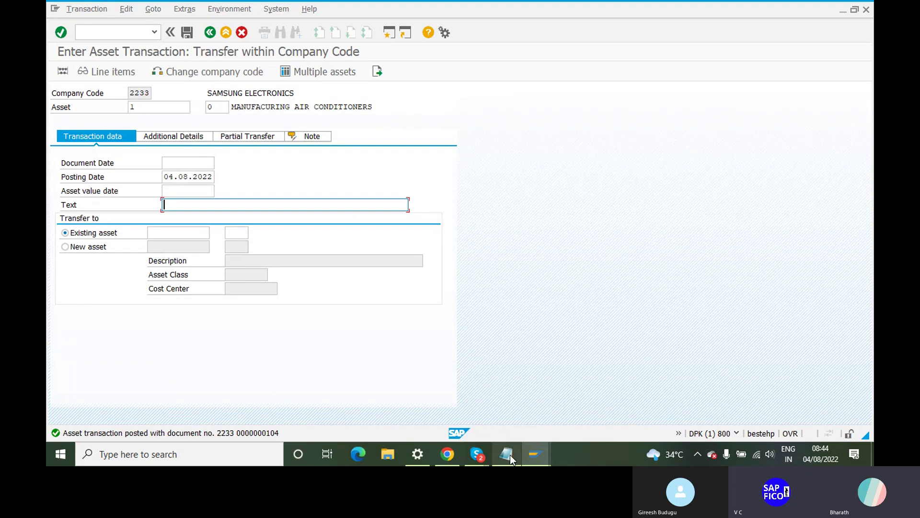
{"action": "mouse_move", "coordinate": [512, 458]}
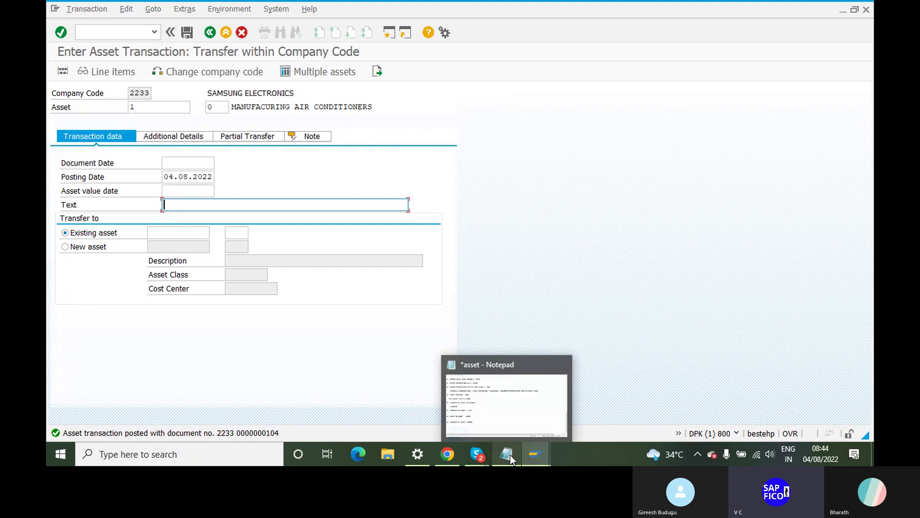
{"action": "left_click", "coordinate": [512, 420]}
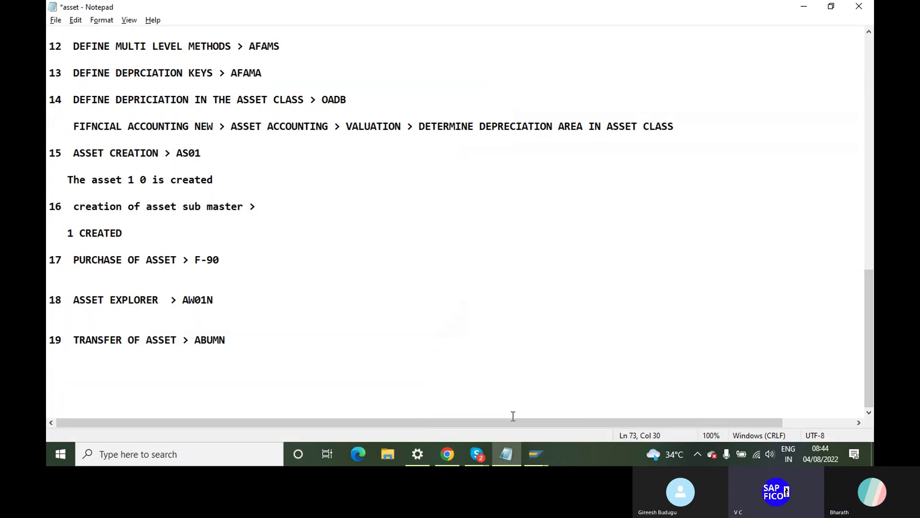
{"action": "key", "text": "alt+Tab"}
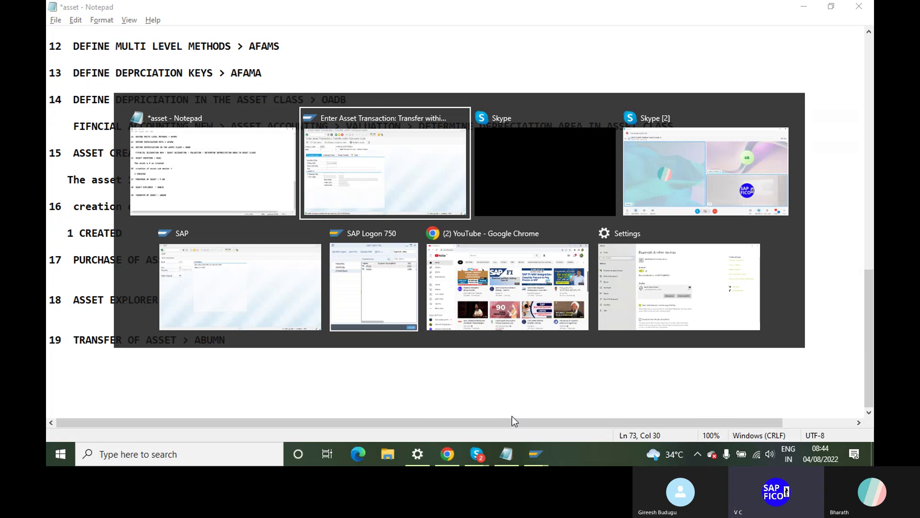
{"action": "key", "text": "alt+Tab"}
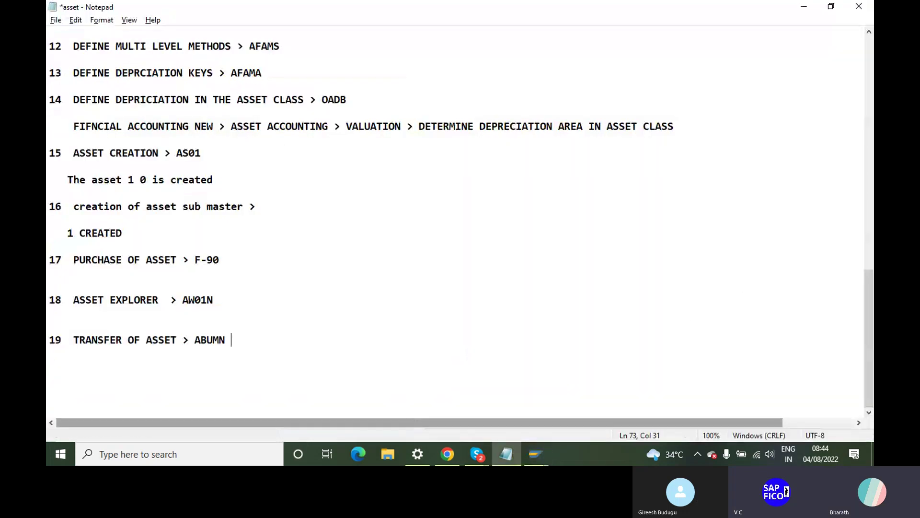
{"action": "type", "text": "9"}
{"action": "key", "text": "BackSpace"}
{"action": "type", "text": "("}
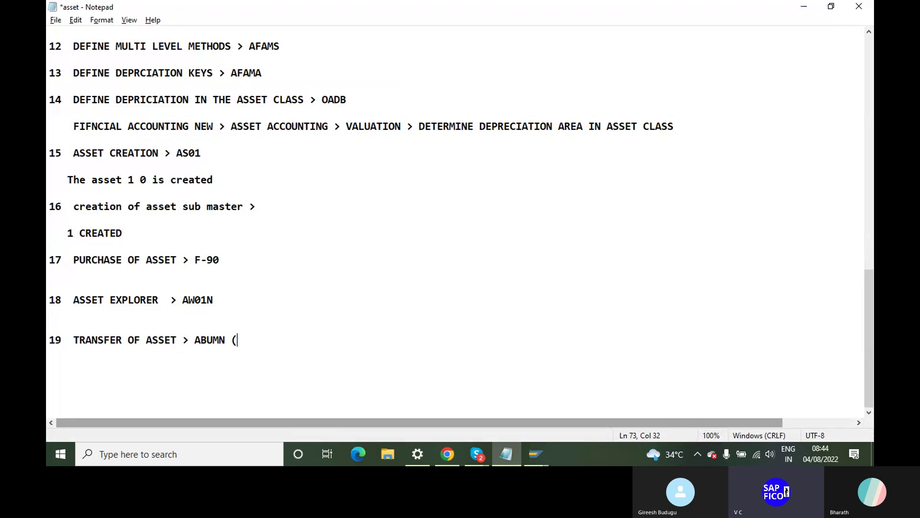
{"action": "type", "text": "104)"}
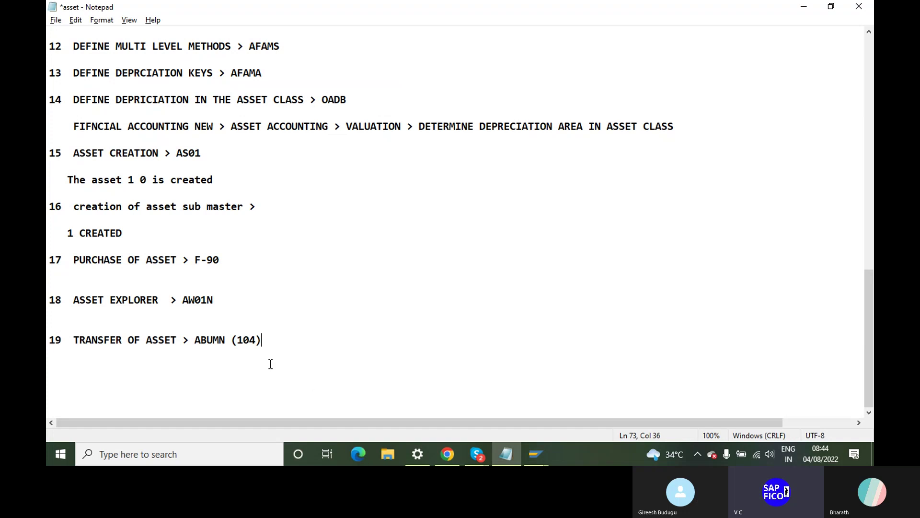
Put "(104)" on its own line beneath the TRANSFER OF ASSET entry and add two new lines after it
{"action": "left_click", "coordinate": [232, 341]}
{"action": "key", "text": "Return"}
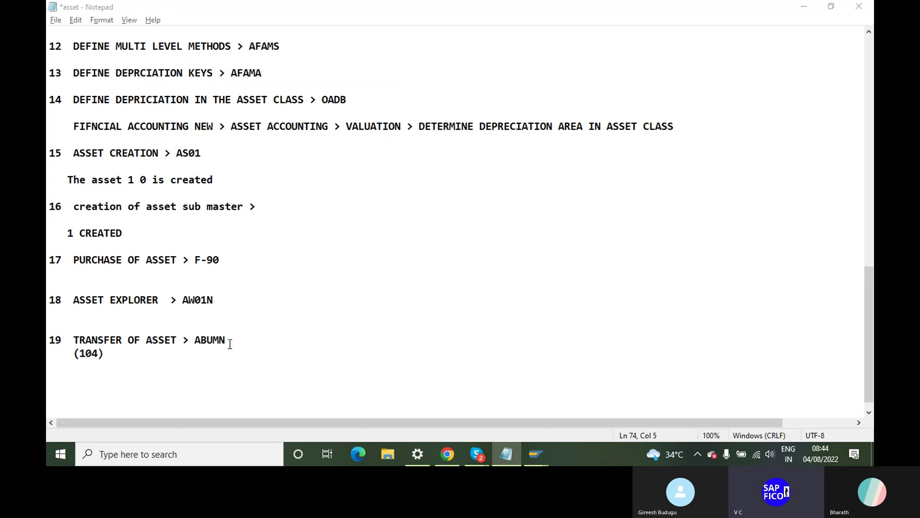
{"action": "key", "text": "alt+Tab"}
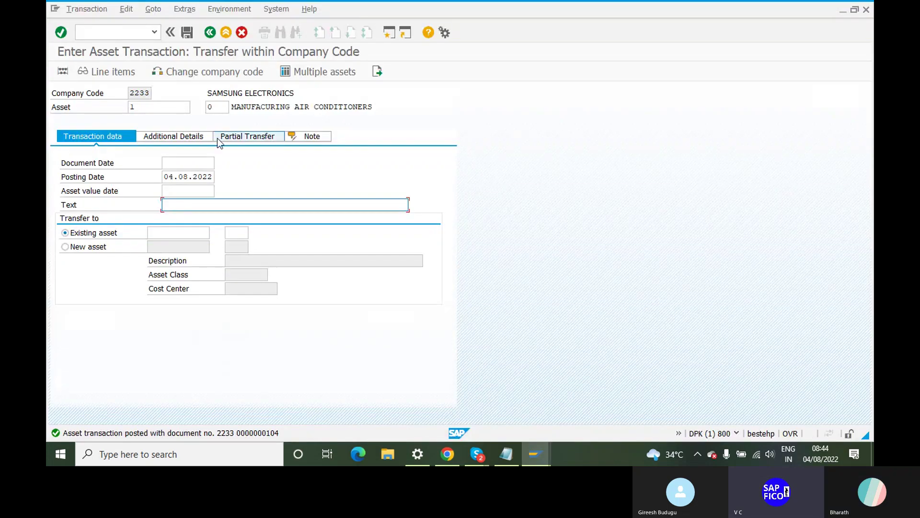
{"action": "key", "text": "alt+Tab"}
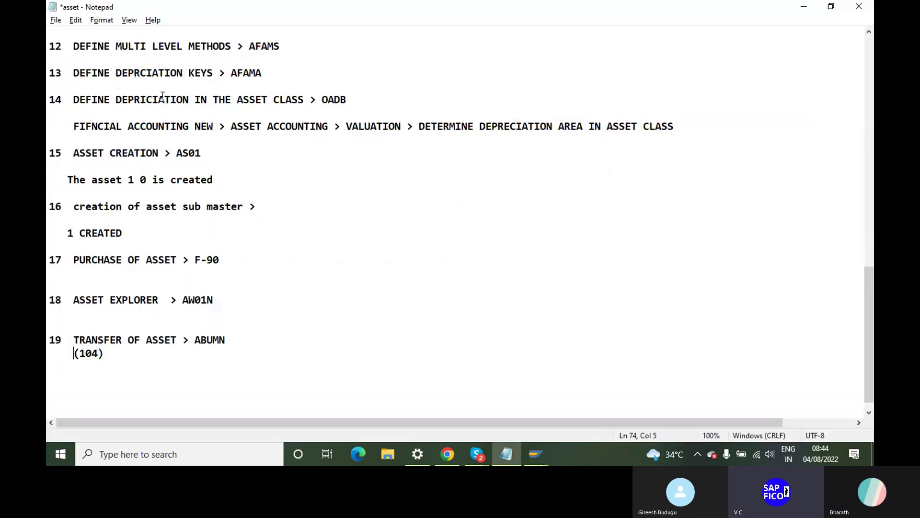
{"action": "left_click", "coordinate": [239, 338]}
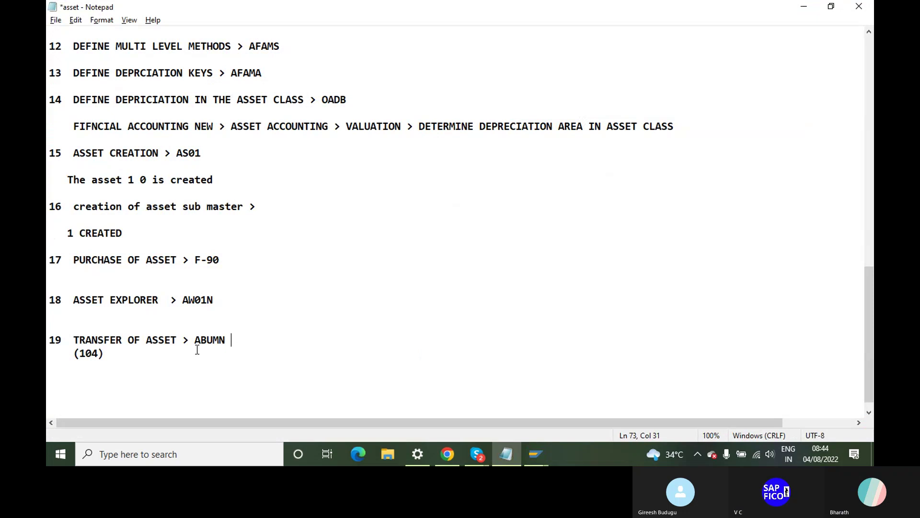
{"action": "left_click", "coordinate": [123, 360]}
{"action": "key", "text": "Return"}
{"action": "key", "text": "Return"}
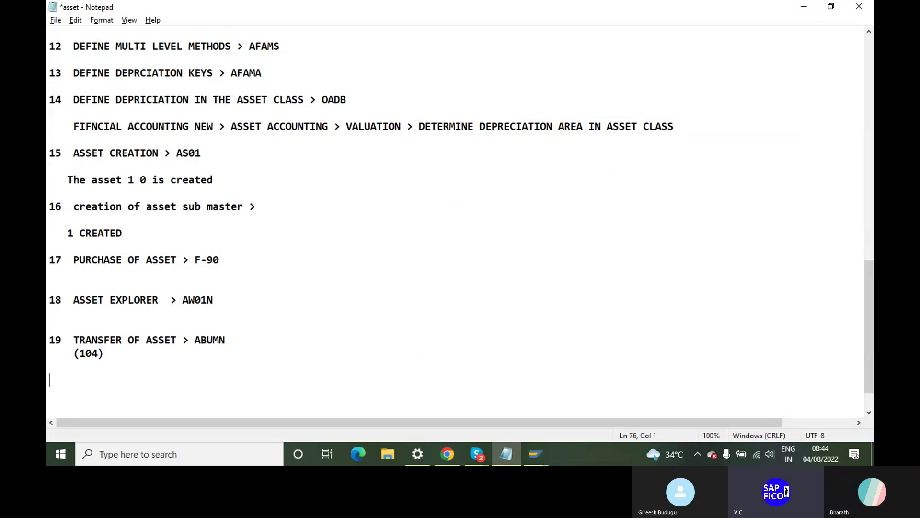
Switch back to SAP and open the Asset Explorer with transaction AW01N
{"action": "key", "text": "alt+Tab"}
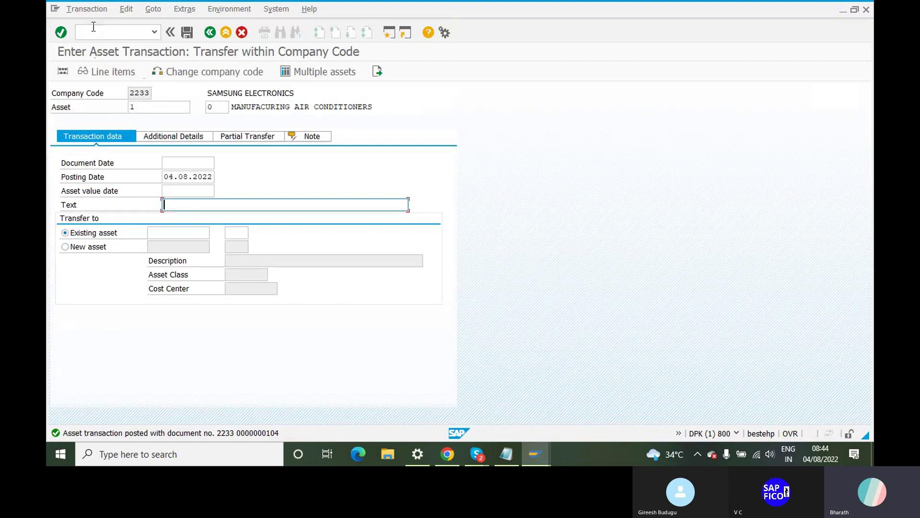
{"action": "left_click", "coordinate": [93, 27]}
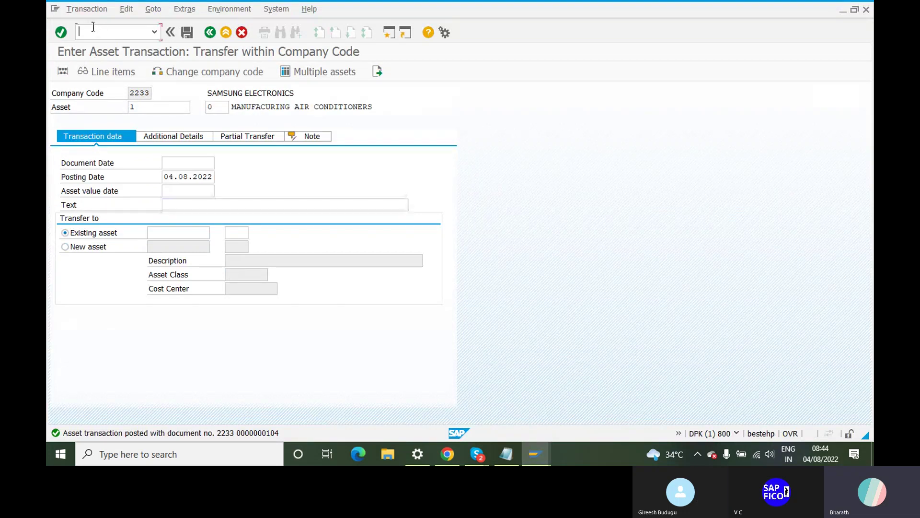
{"action": "type", "text": "/NAWO1N"}
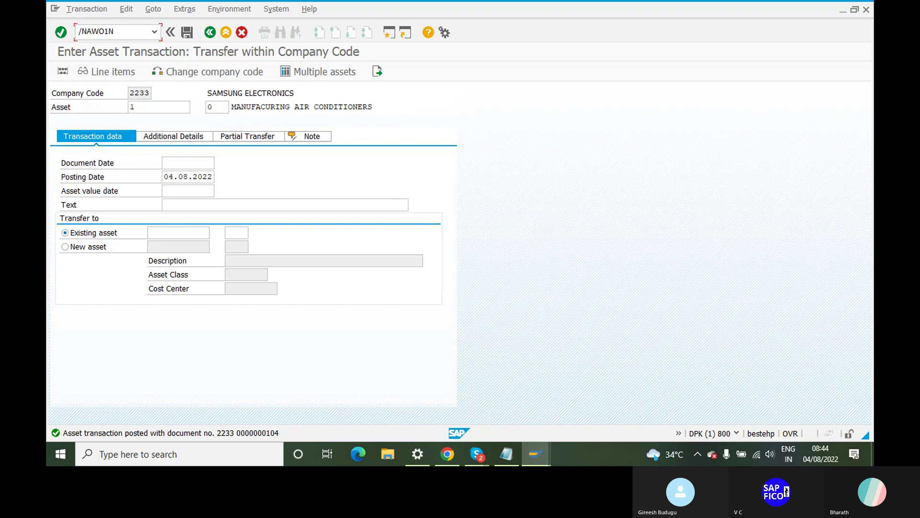
{"action": "key", "text": "Return"}
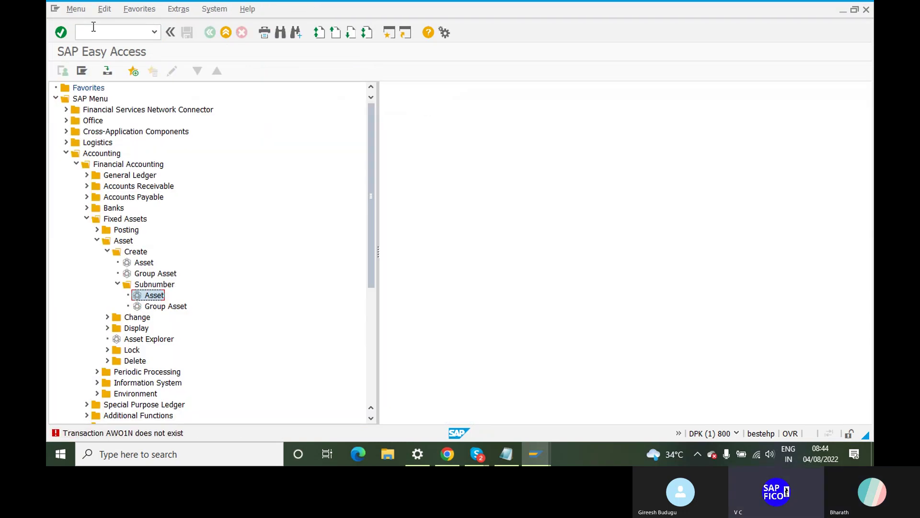
{"action": "left_click", "coordinate": [104, 33]}
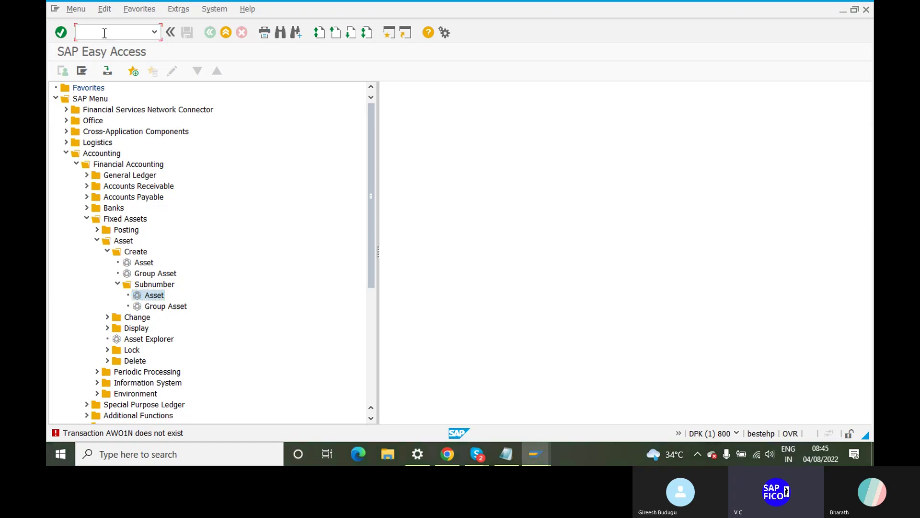
{"action": "type", "text": "AW01N"}
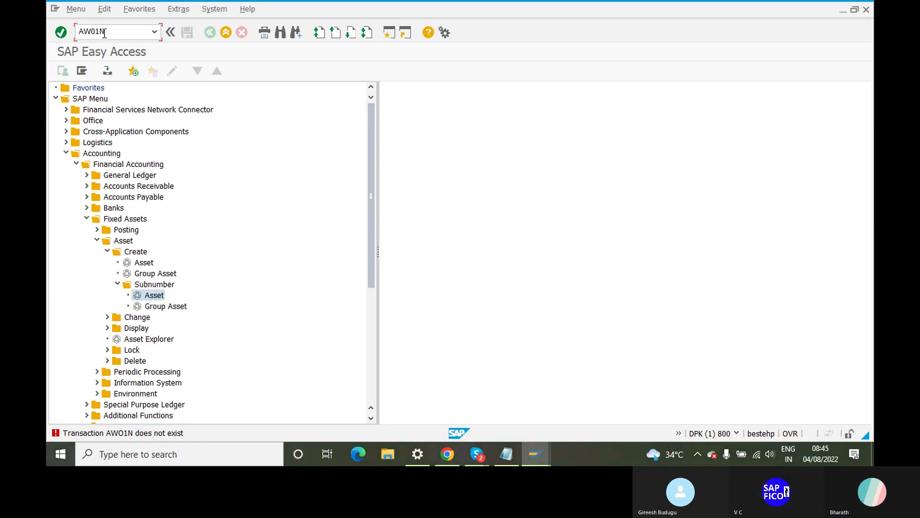
{"action": "key", "text": "Return"}
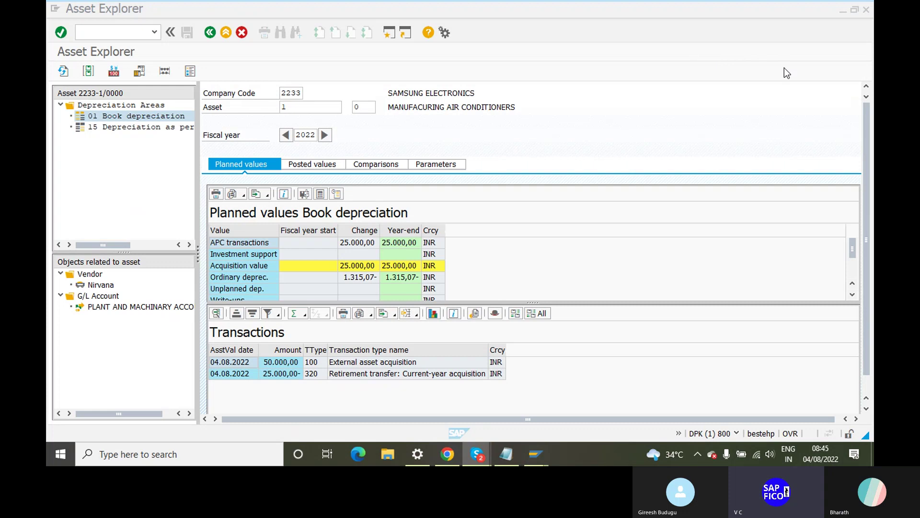
Examine asset 1-0's planned book depreciation values and its year-by-year comparison, including the total ordinary depreciation
{"action": "right_click", "coordinate": [772, 51]}
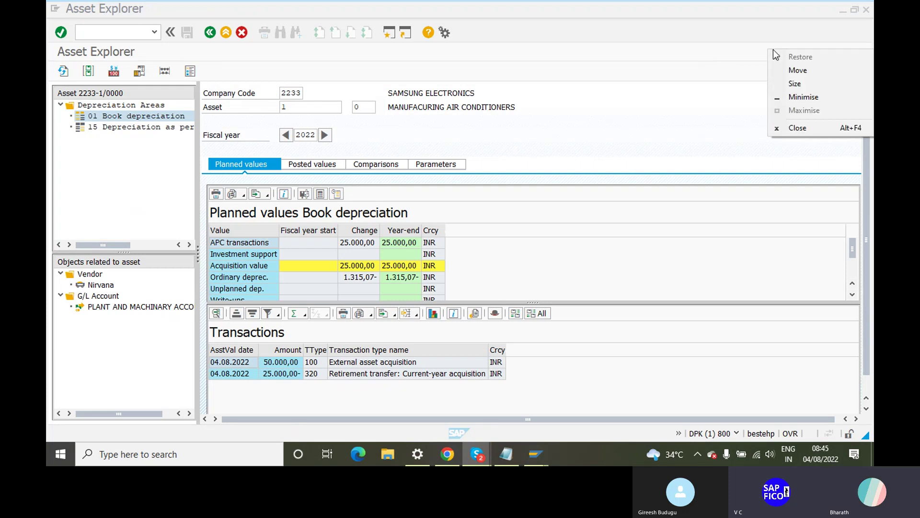
{"action": "left_click", "coordinate": [805, 97]}
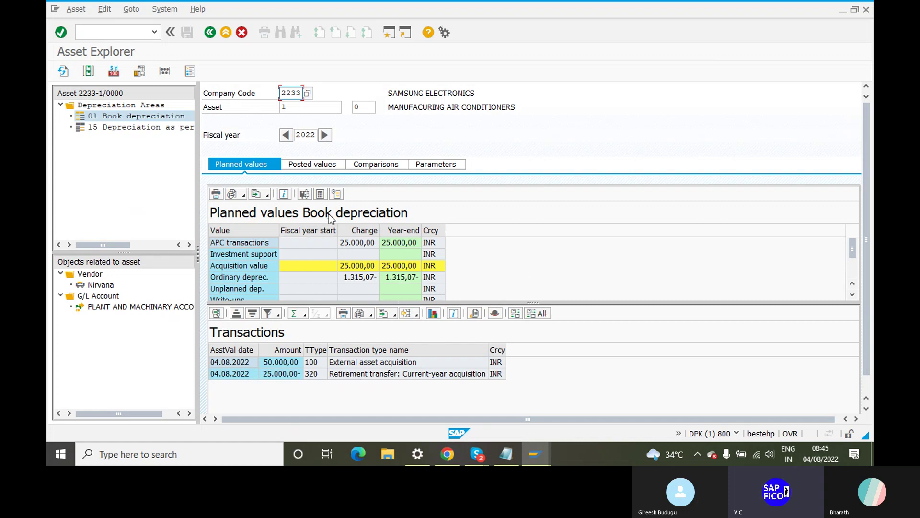
{"action": "left_click", "coordinate": [856, 277]}
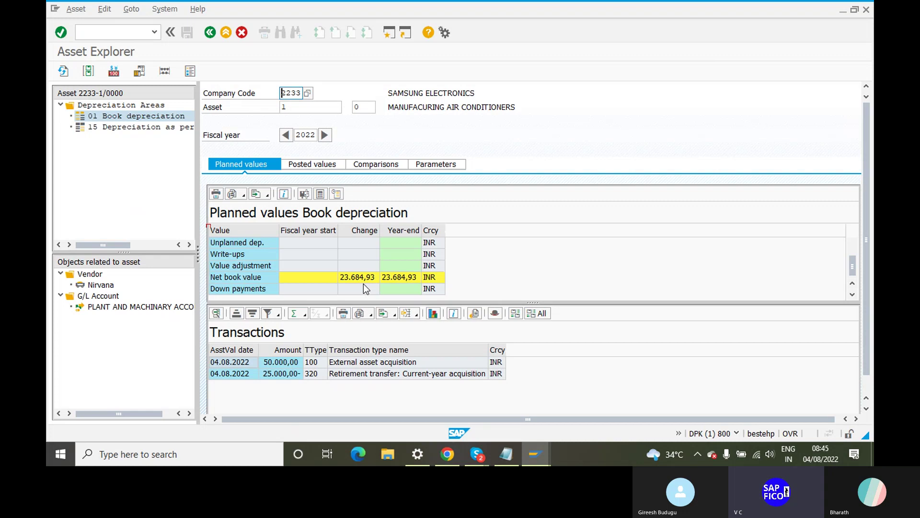
{"action": "left_click", "coordinate": [377, 165]}
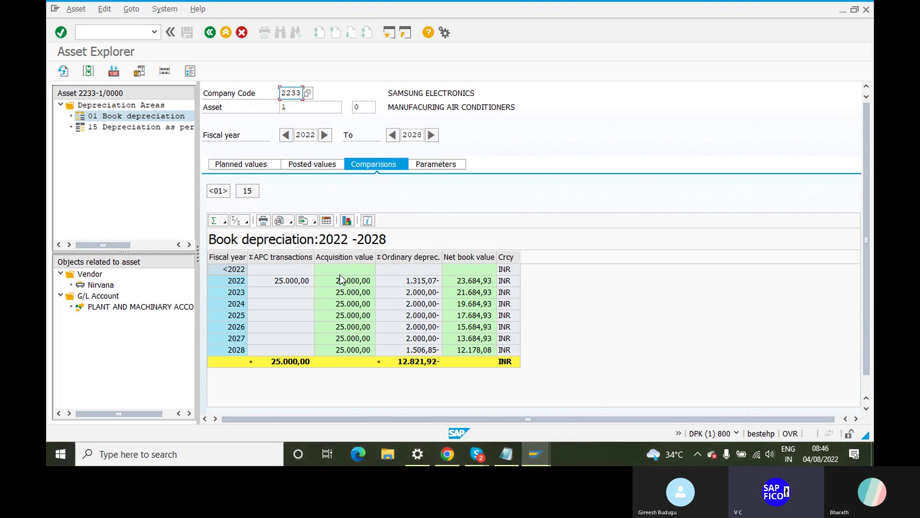
{"action": "left_click", "coordinate": [268, 282]}
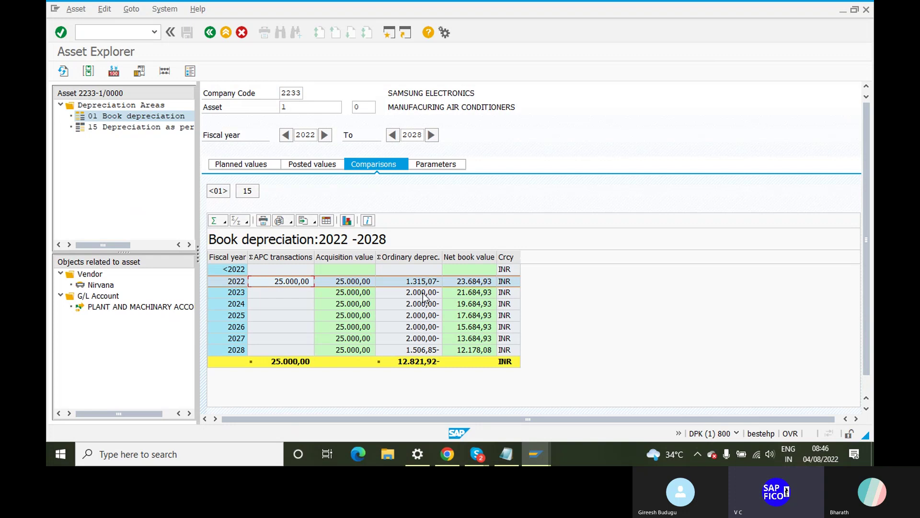
{"action": "left_click", "coordinate": [419, 350]}
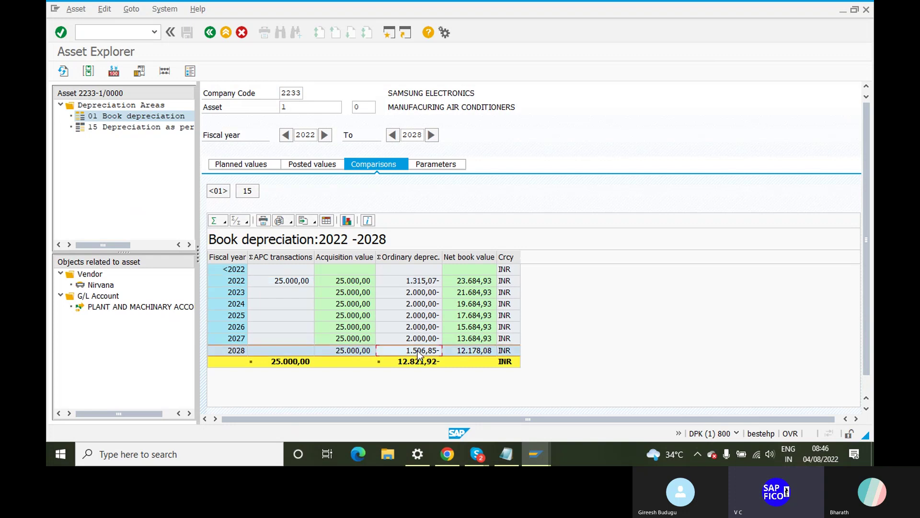
{"action": "left_click", "coordinate": [419, 362]}
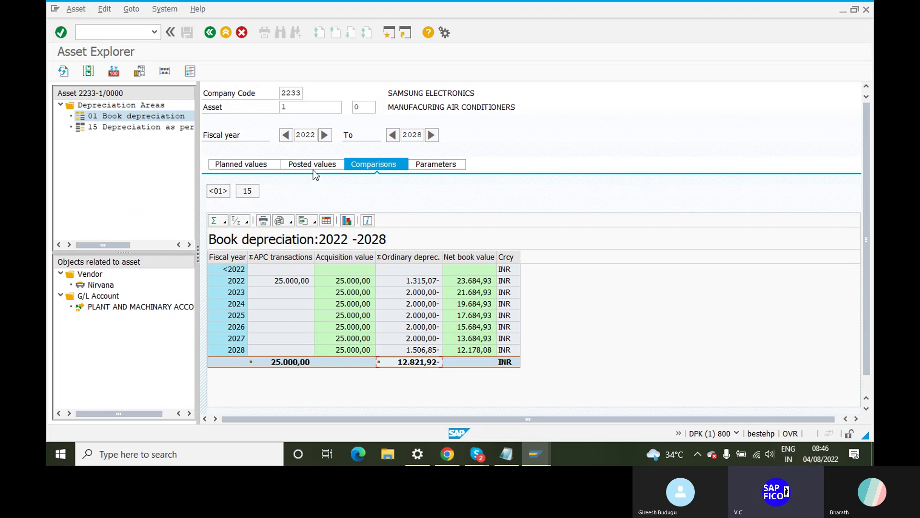
Search Windows for the Calculator app and open it
{"action": "left_click", "coordinate": [208, 449]}
{"action": "type", "text": "CLU"}
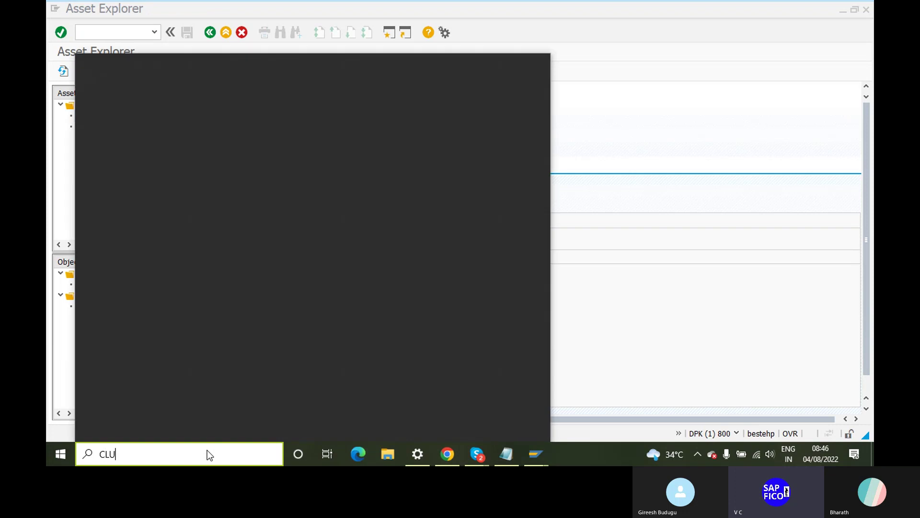
{"action": "key", "text": "BackSpace"}
{"action": "key", "text": "BackSpace"}
{"action": "type", "text": "A"}
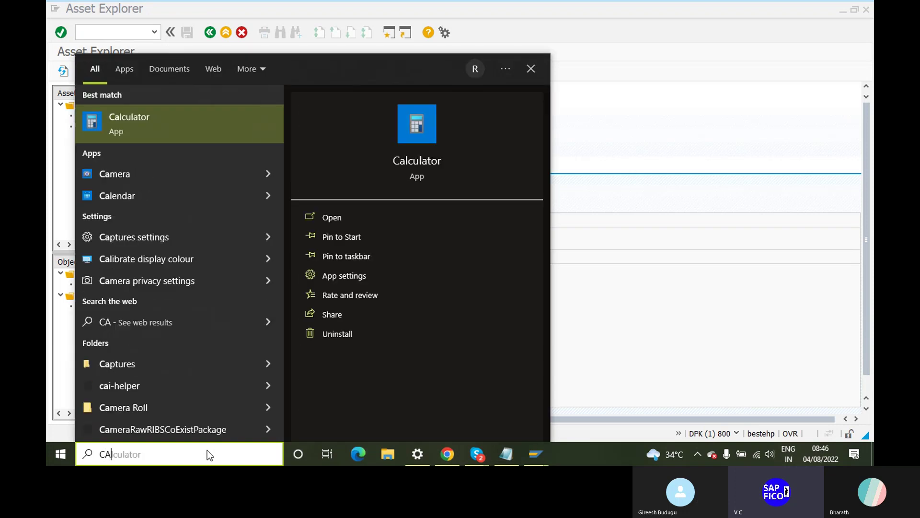
{"action": "left_click", "coordinate": [340, 220]}
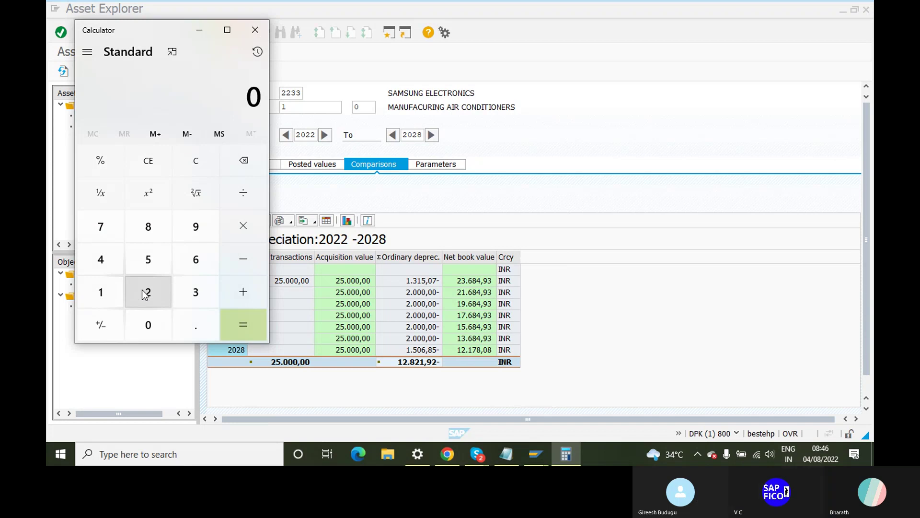
Calculate 25000 minus 12821 in Calculator to check the asset's remaining value after total depreciation
{"action": "left_click", "coordinate": [146, 291]}
{"action": "left_click", "coordinate": [157, 257]}
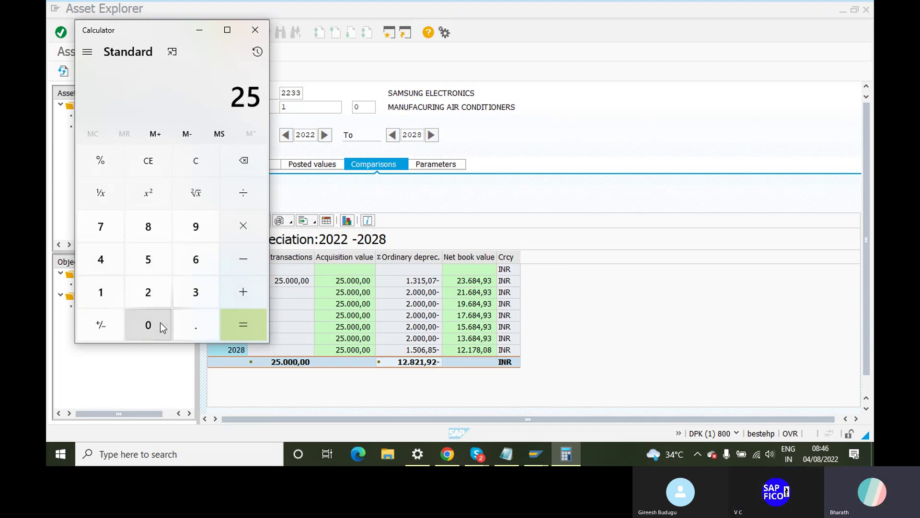
{"action": "left_click", "coordinate": [160, 323]}
{"action": "left_click", "coordinate": [161, 323]}
{"action": "left_click", "coordinate": [160, 322]}
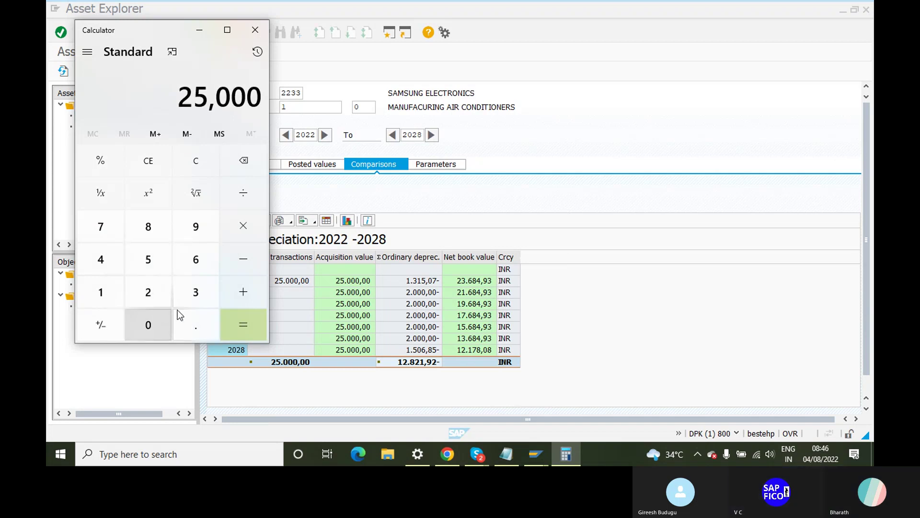
{"action": "left_click", "coordinate": [252, 266]}
{"action": "type", "text": "12"}
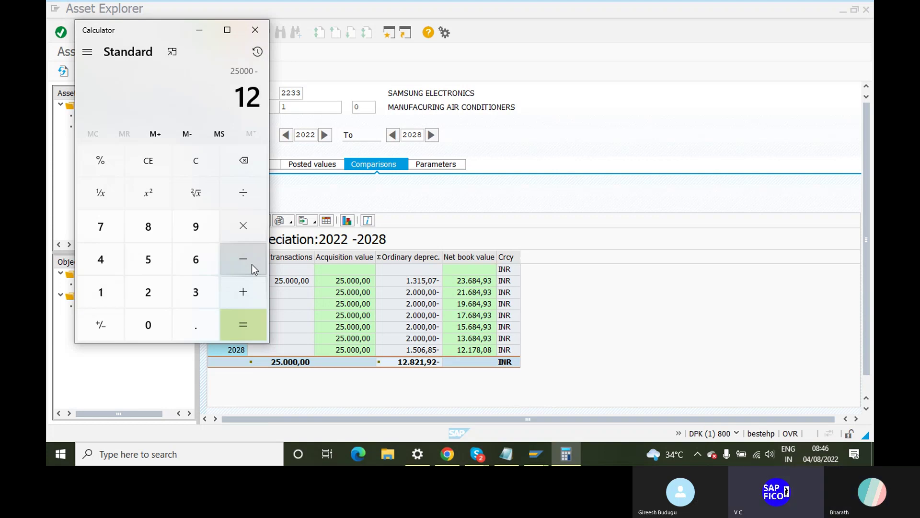
{"action": "type", "text": ",821"}
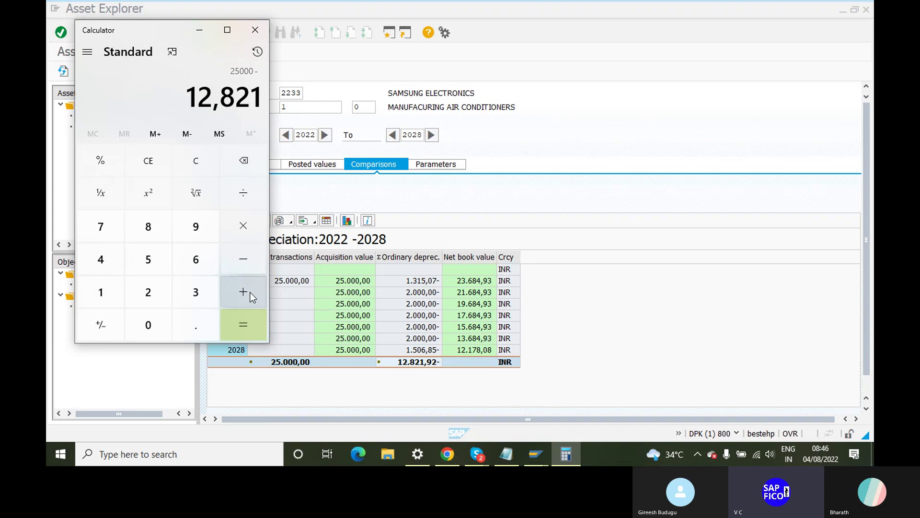
{"action": "left_click", "coordinate": [246, 321]}
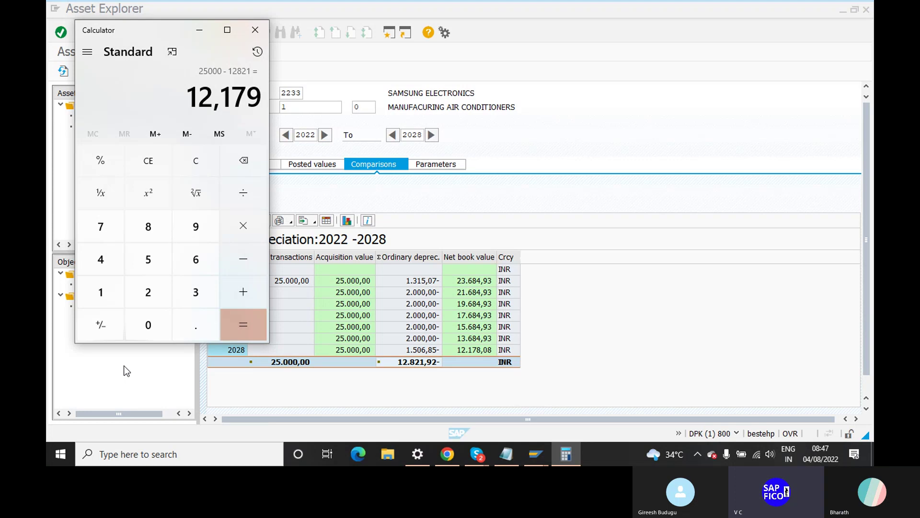
Minimize Calculator and examine asset 1-0's book depreciation parameters and its planned-value transactions, including the retirement transfer line
{"action": "left_click", "coordinate": [207, 37]}
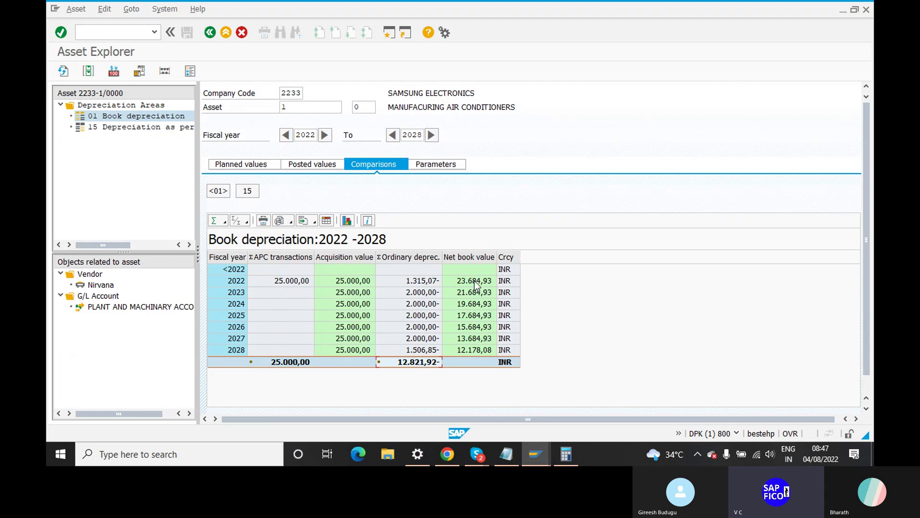
{"action": "left_click", "coordinate": [447, 166]}
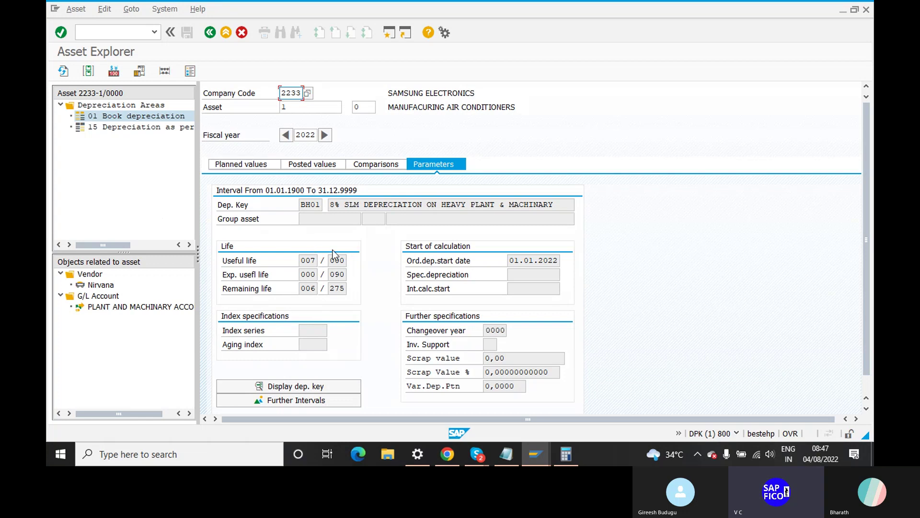
{"action": "left_click", "coordinate": [275, 165]}
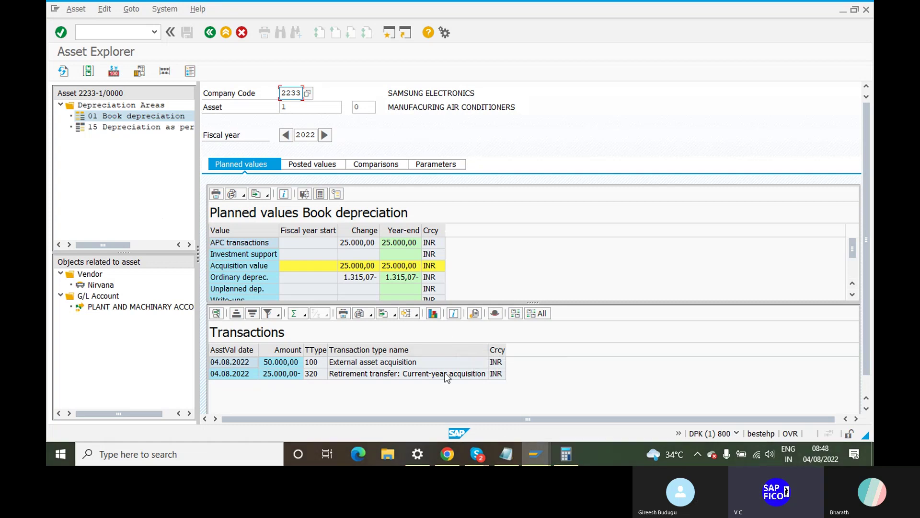
{"action": "left_click", "coordinate": [368, 373]}
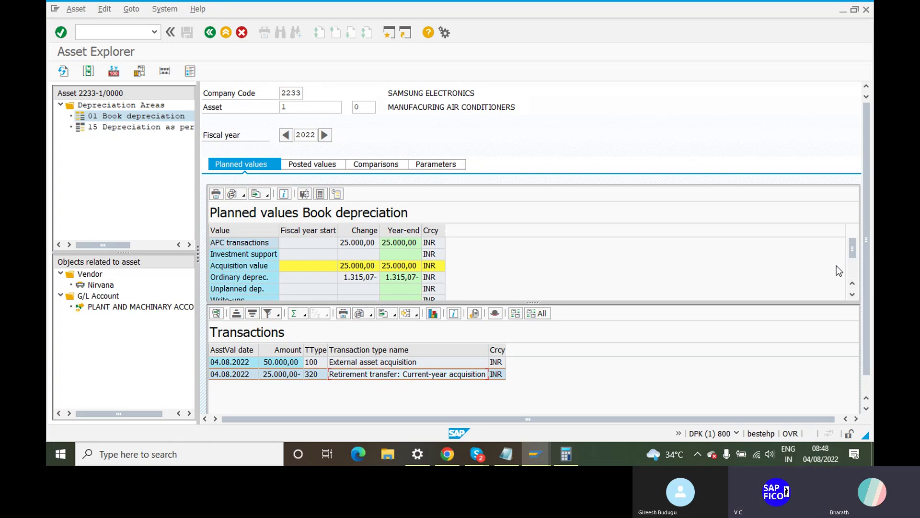
Review the depreciation key of asset 1-0, and check its planned ordinary depreciation and net book value for 2022
{"action": "left_click", "coordinate": [424, 167]}
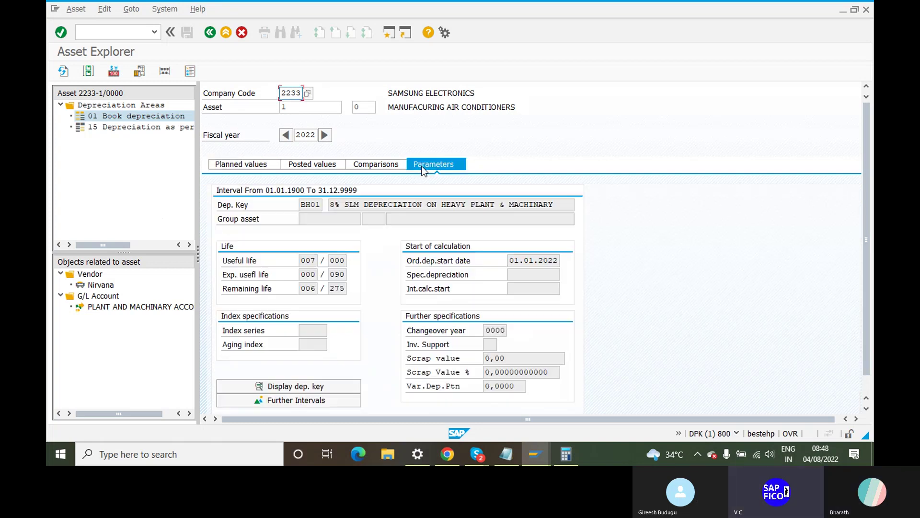
{"action": "left_click", "coordinate": [341, 203]}
{"action": "left_click", "coordinate": [254, 165]}
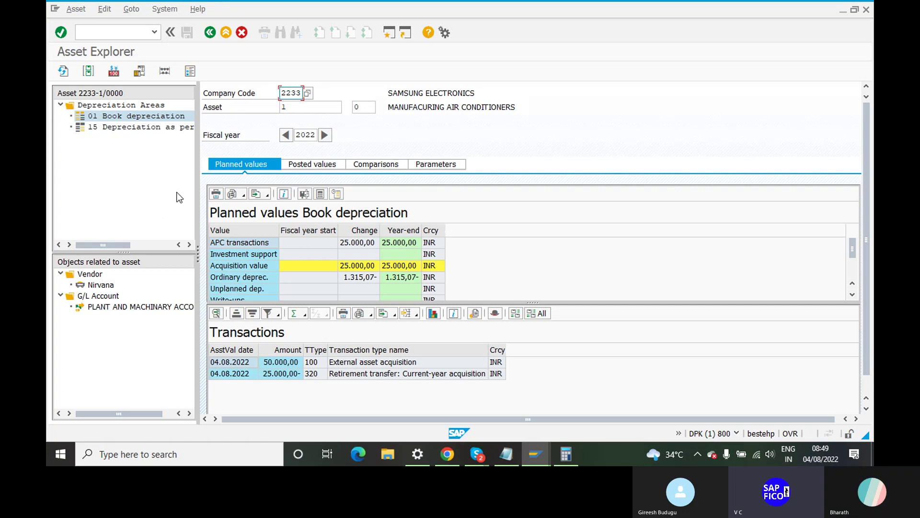
{"action": "left_click", "coordinate": [361, 275]}
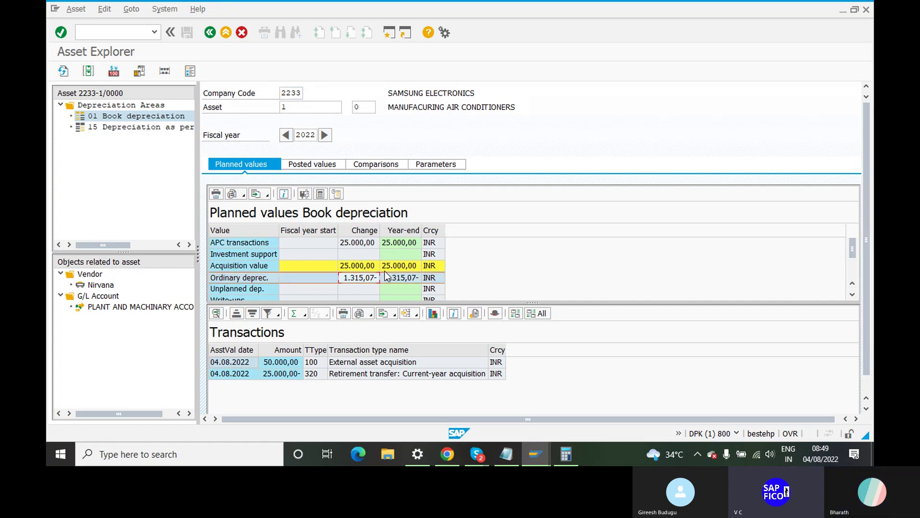
{"action": "left_click", "coordinate": [853, 268]}
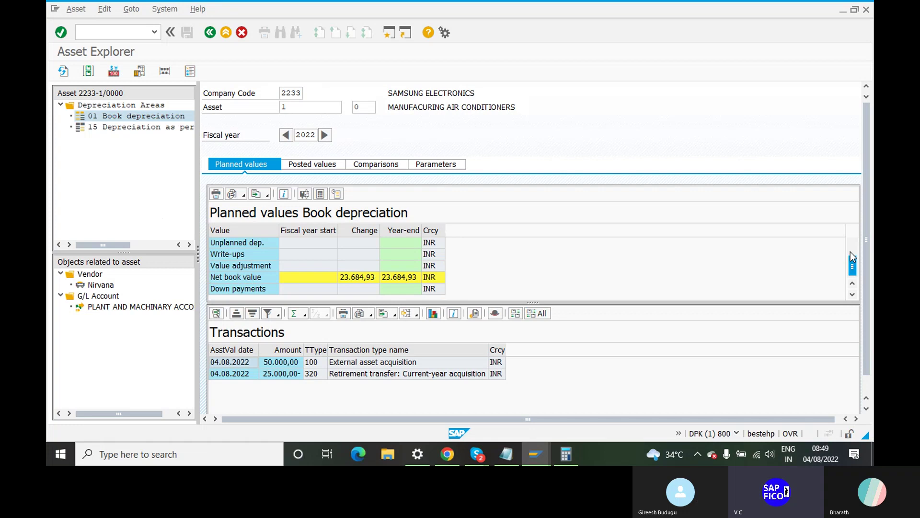